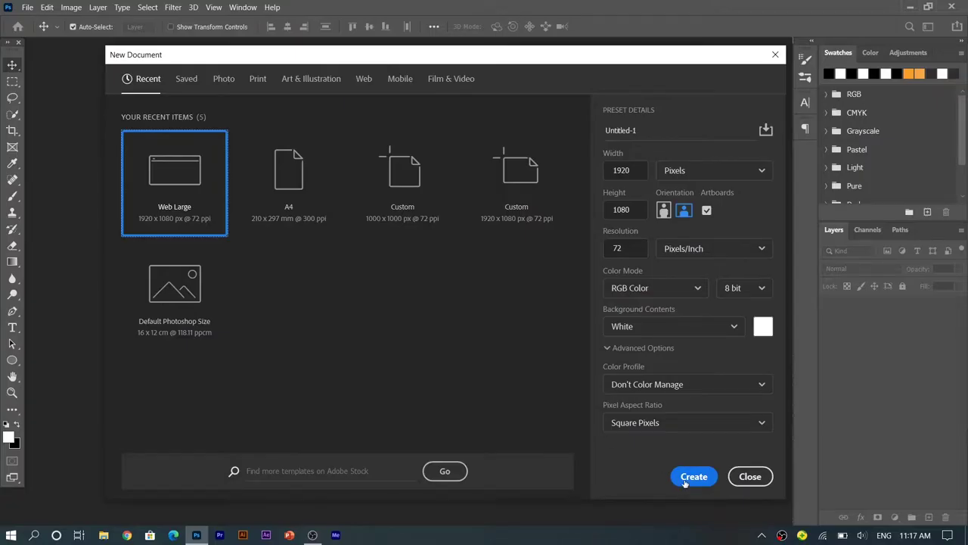
Create a blank 1920×1080 px document containing Artboard 1
{"action": "left_click", "coordinate": [685, 481]}
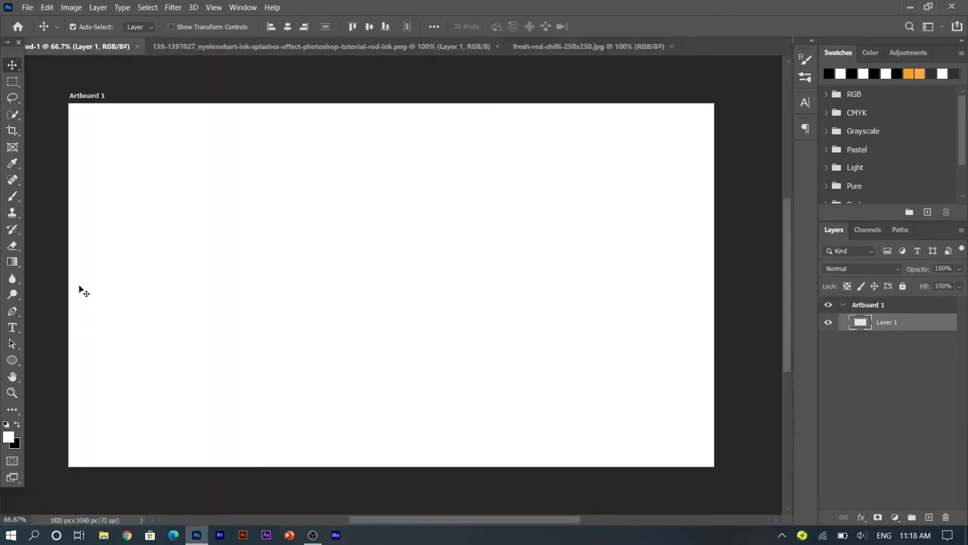
Fill Layer 1 with a white-to-pink radial gradient drawn outward from the canvas centre
{"action": "left_click", "coordinate": [12, 262]}
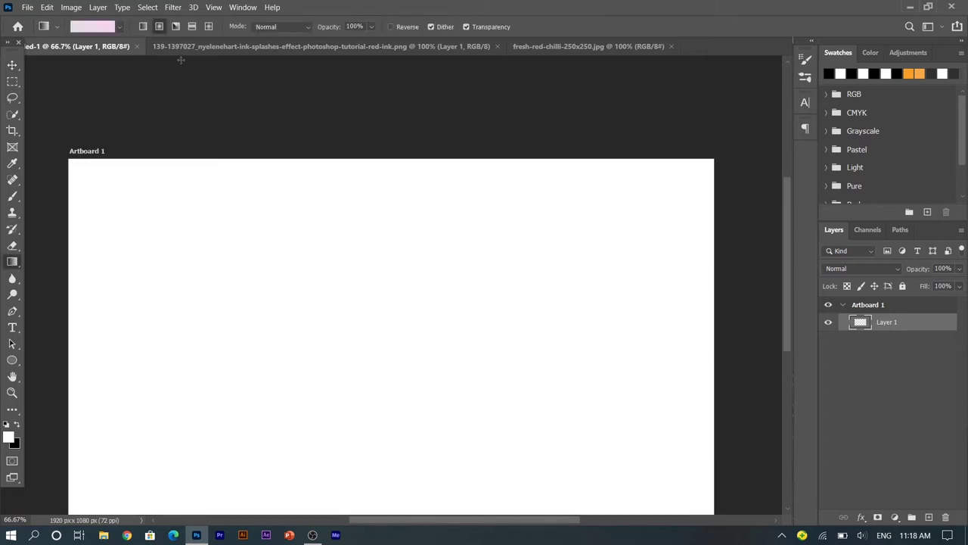
{"action": "scroll", "coordinate": [392, 342], "scroll_direction": "up", "scroll_amount": 1}
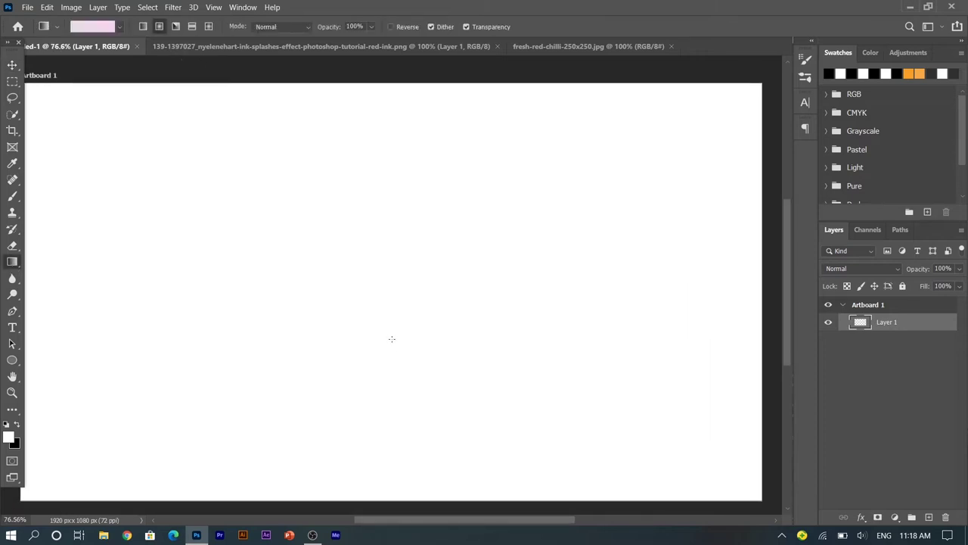
{"action": "mouse_move", "coordinate": [315, 247]}
{"action": "left_mouse_down"}
{"action": "mouse_move", "coordinate": [776, 497]}
{"action": "mouse_move", "coordinate": [795, 519]}
{"action": "left_mouse_up"}
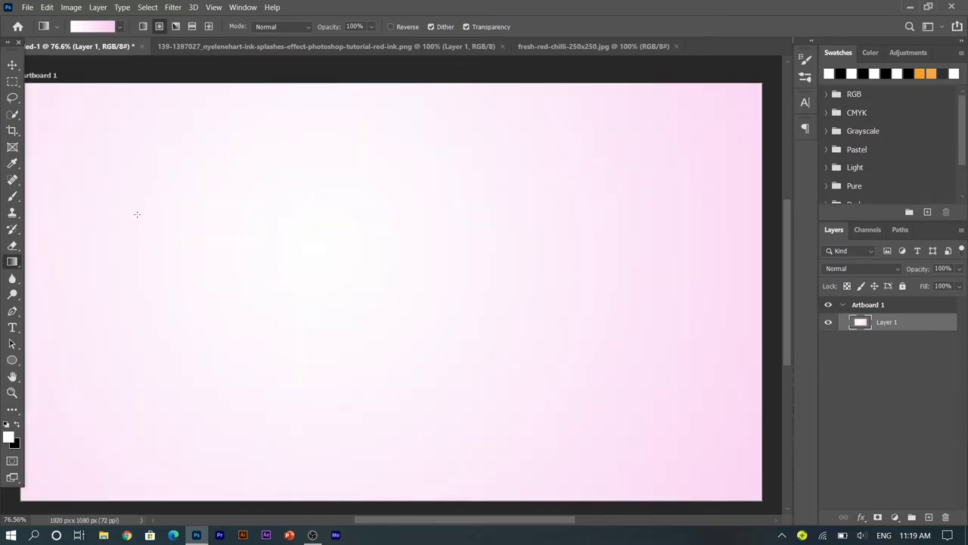
{"action": "left_click", "coordinate": [13, 66]}
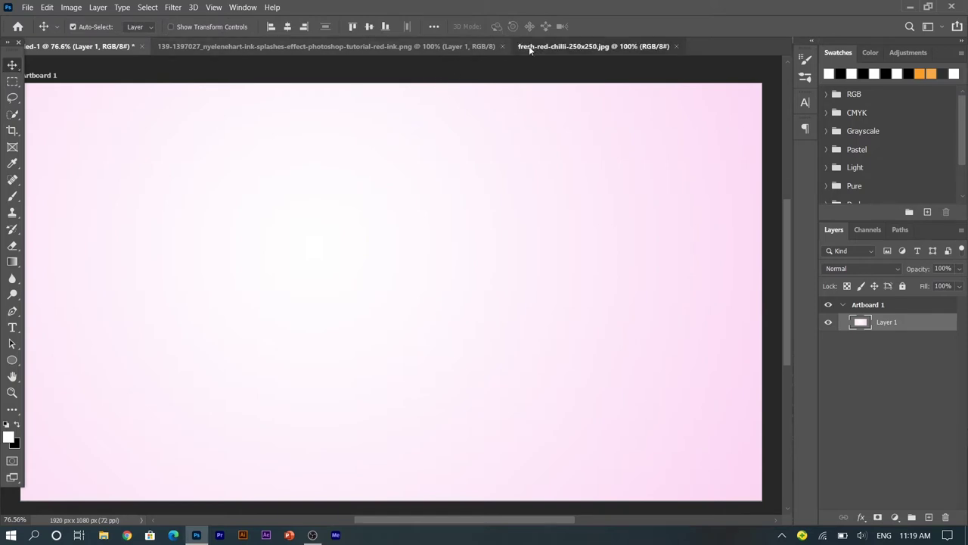
Quick Select the red chilli and its green stem, then drag it onto the artboard as Layer 2
{"action": "left_click", "coordinate": [530, 47]}
{"action": "left_click", "coordinate": [12, 114]}
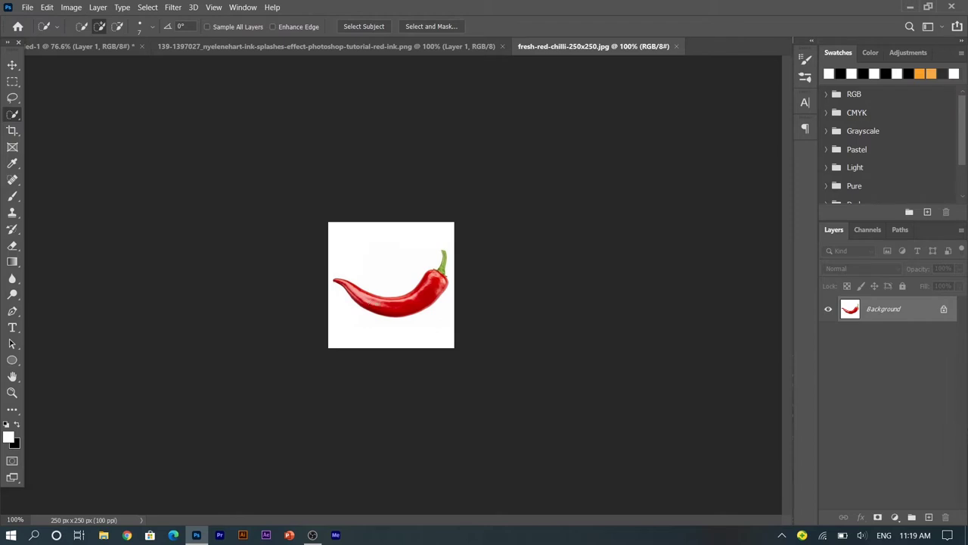
{"action": "left_click_drag", "start_coordinate": [342, 286], "coordinate": [435, 292]}
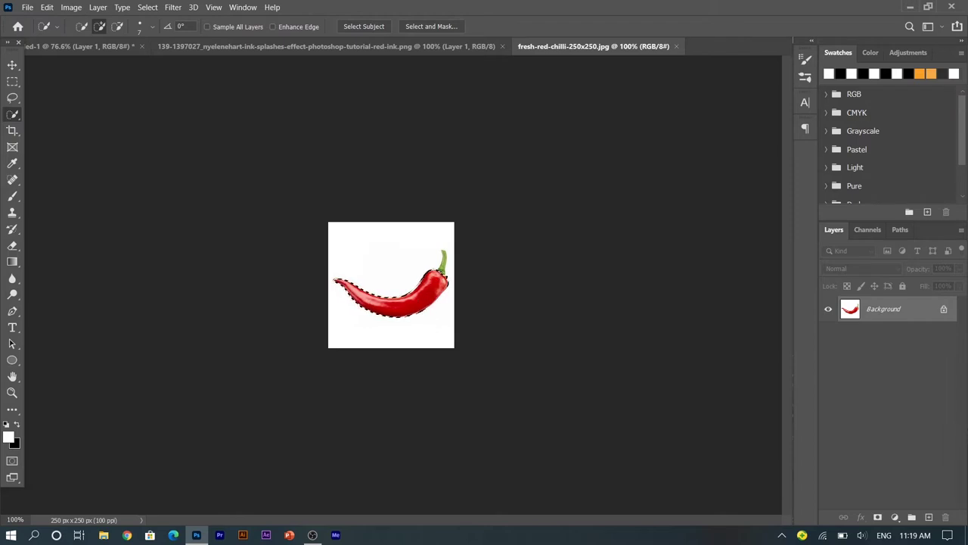
{"action": "left_click", "coordinate": [443, 261]}
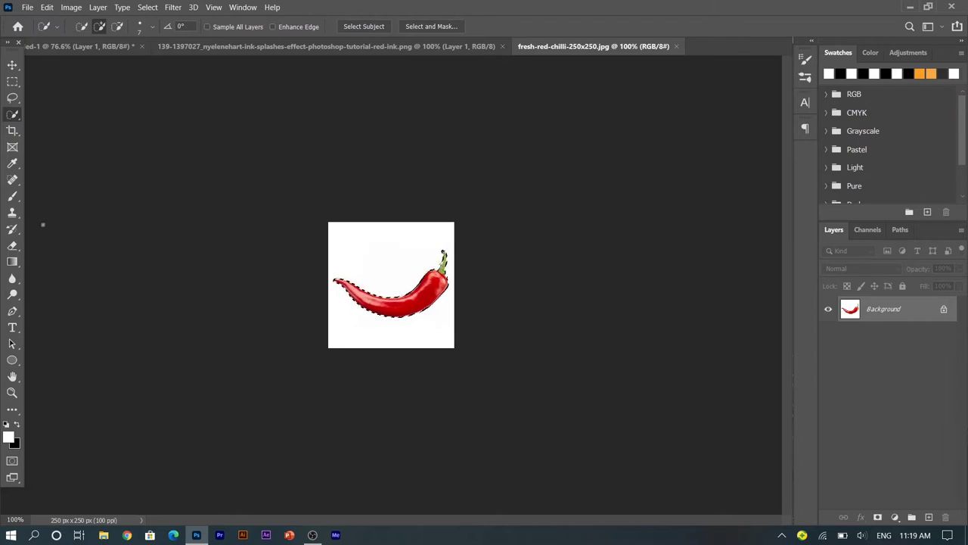
{"action": "left_click", "coordinate": [12, 65]}
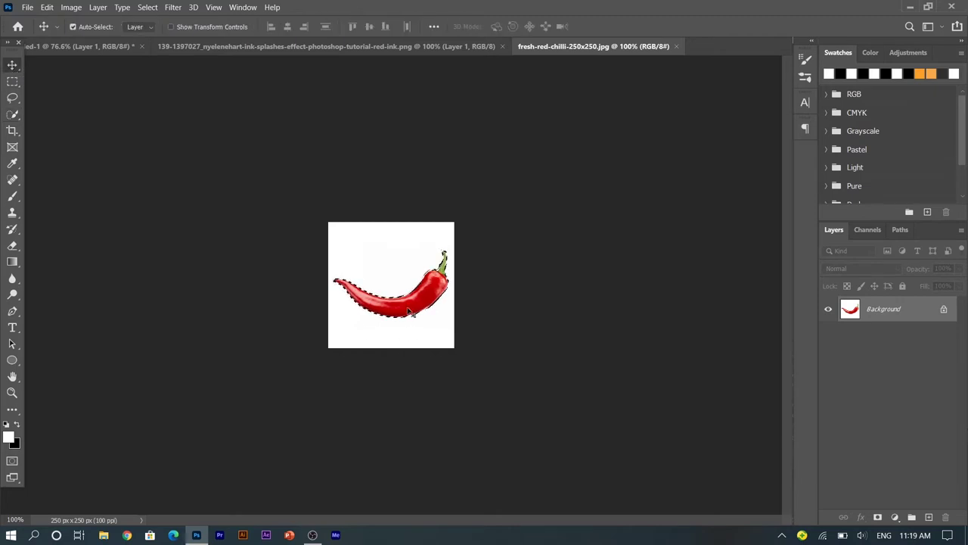
{"action": "left_click_drag", "start_coordinate": [414, 321], "coordinate": [87, 42]}
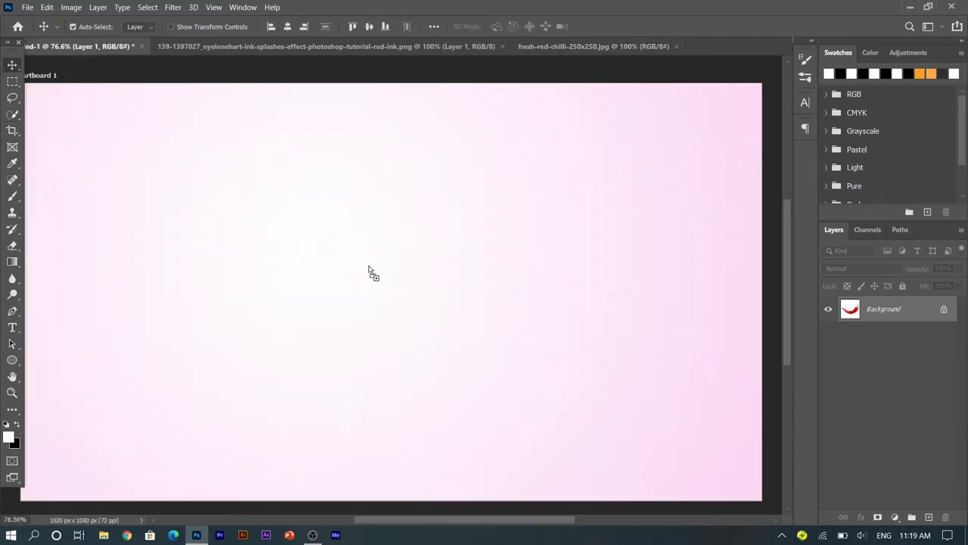
{"action": "left_click_drag", "start_coordinate": [90, 49], "coordinate": [387, 308]}
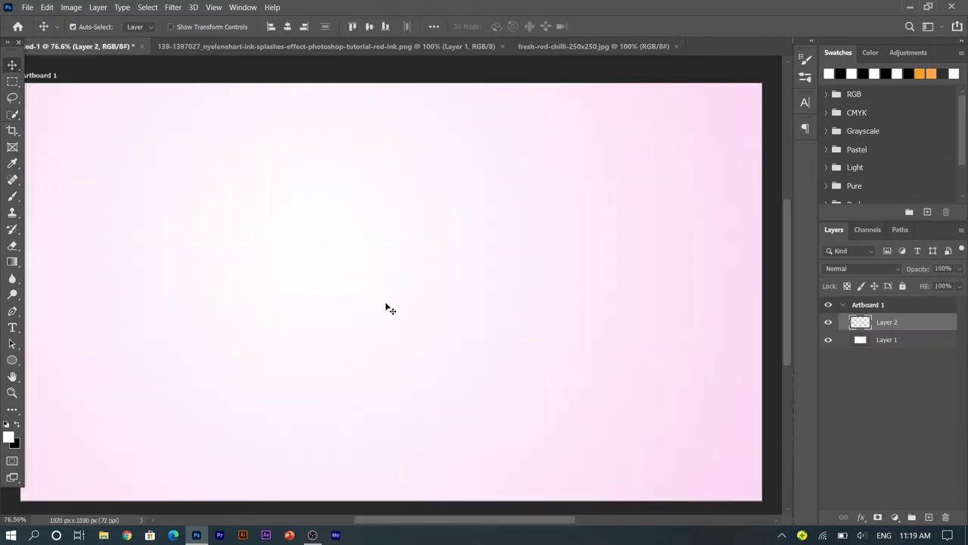
Scale the chilli to about 243% at the artboard centre and close the chilli photo
{"action": "key", "text": "ctrl"}
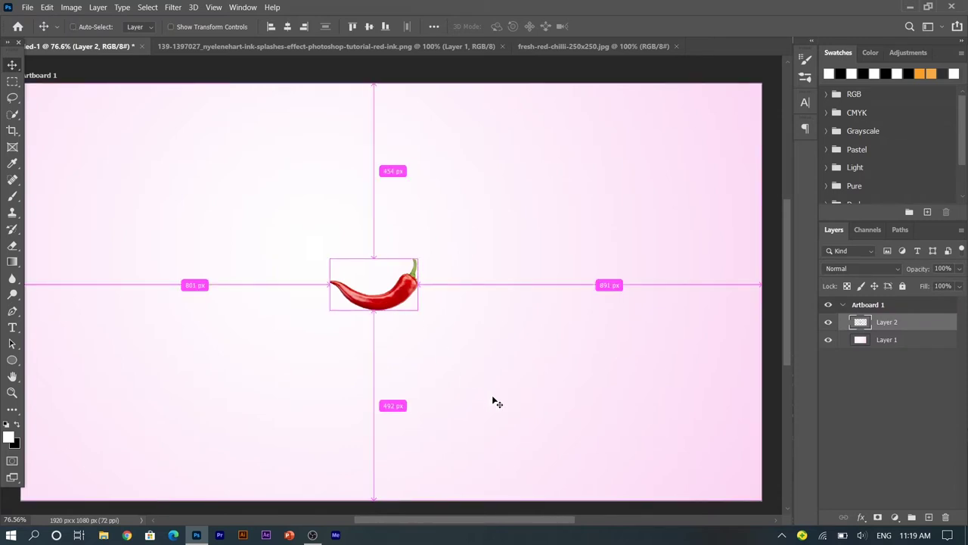
{"action": "key", "text": "ctrl+minus"}
{"action": "key", "text": "ctrl+y"}
{"action": "key", "text": "ctrl+t"}
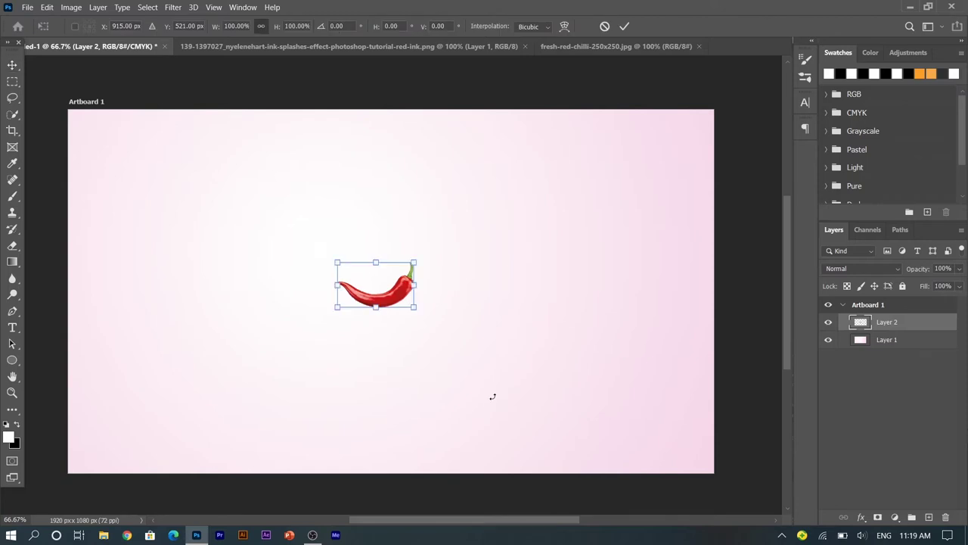
{"action": "mouse_move", "coordinate": [375, 306]}
{"action": "left_mouse_down"}
{"action": "mouse_move", "coordinate": [387, 363]}
{"action": "mouse_move", "coordinate": [391, 317]}
{"action": "mouse_move", "coordinate": [377, 352]}
{"action": "mouse_move", "coordinate": [406, 335]}
{"action": "left_mouse_up"}
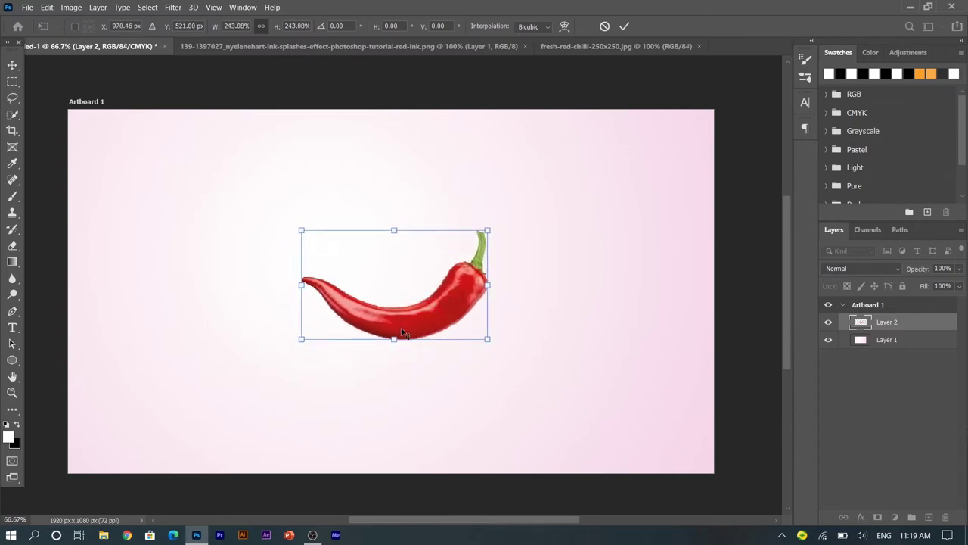
{"action": "key", "text": "Return"}
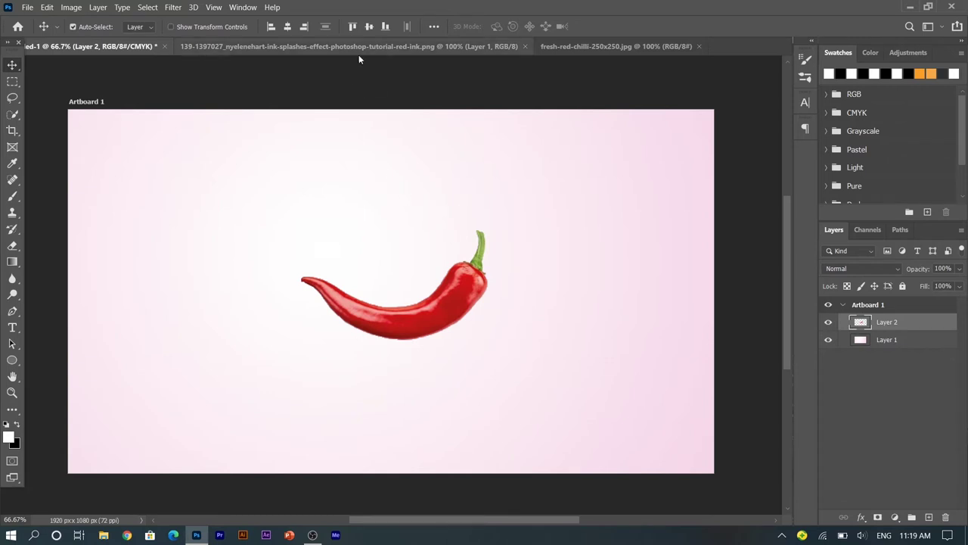
{"action": "left_click", "coordinate": [700, 46]}
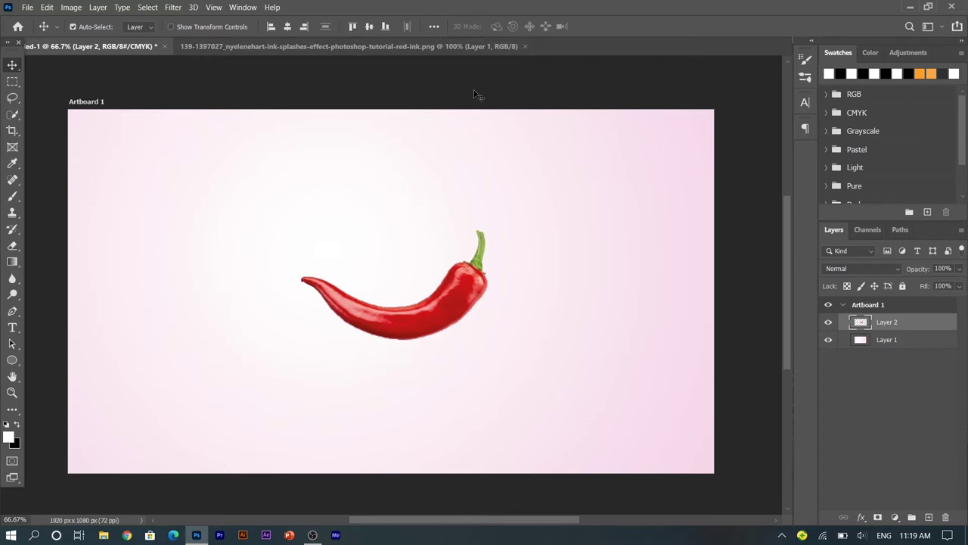
In the splash image, Quick Select the main body, bottom curl, and middle and upper arms
{"action": "left_click", "coordinate": [438, 48]}
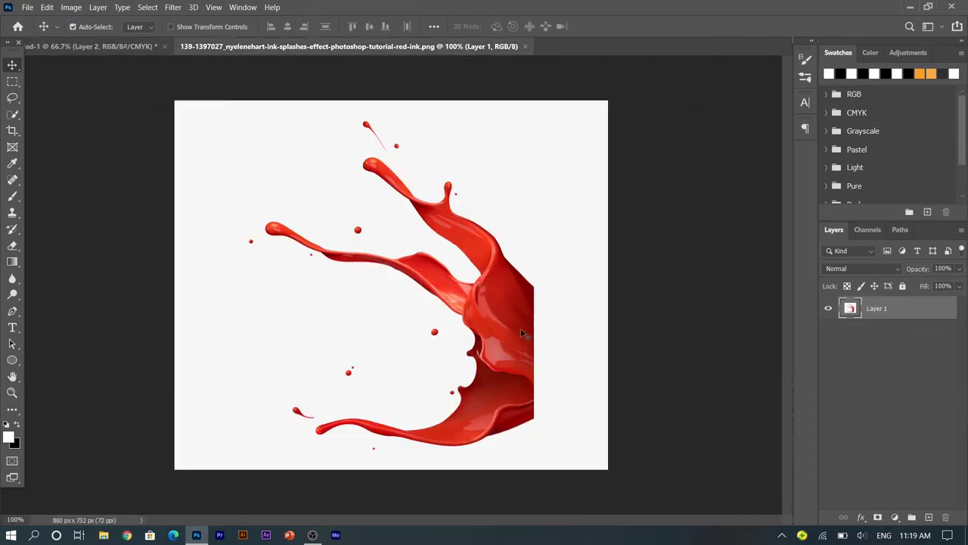
{"action": "left_click", "coordinate": [12, 113]}
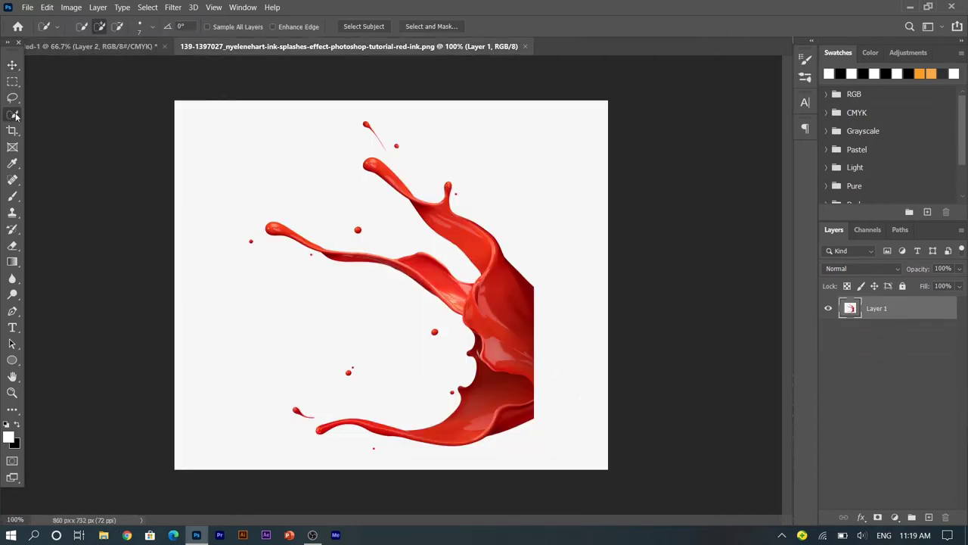
{"action": "left_click_drag", "start_coordinate": [490, 295], "coordinate": [481, 296]}
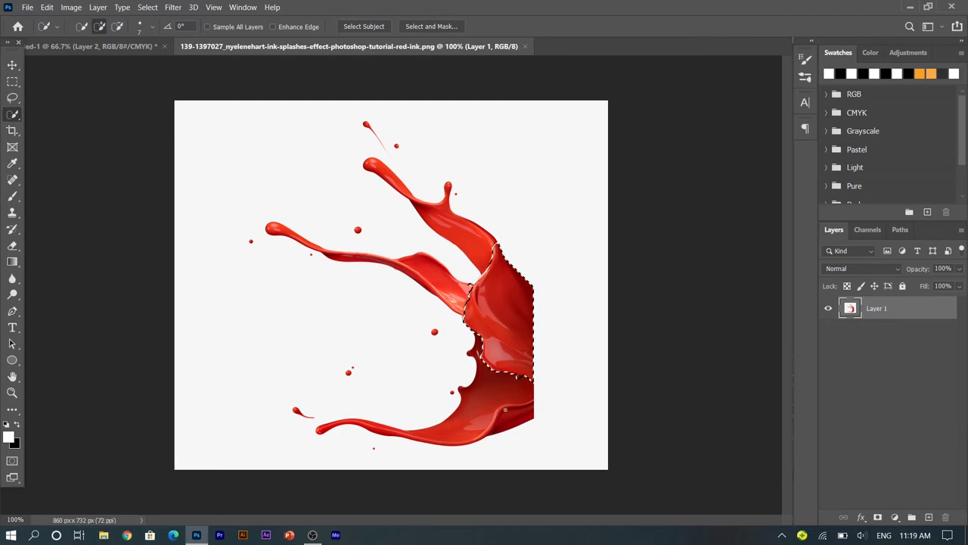
{"action": "mouse_move", "coordinate": [480, 295]}
{"action": "left_mouse_down"}
{"action": "mouse_move", "coordinate": [333, 258]}
{"action": "mouse_move", "coordinate": [274, 229]}
{"action": "left_mouse_up"}
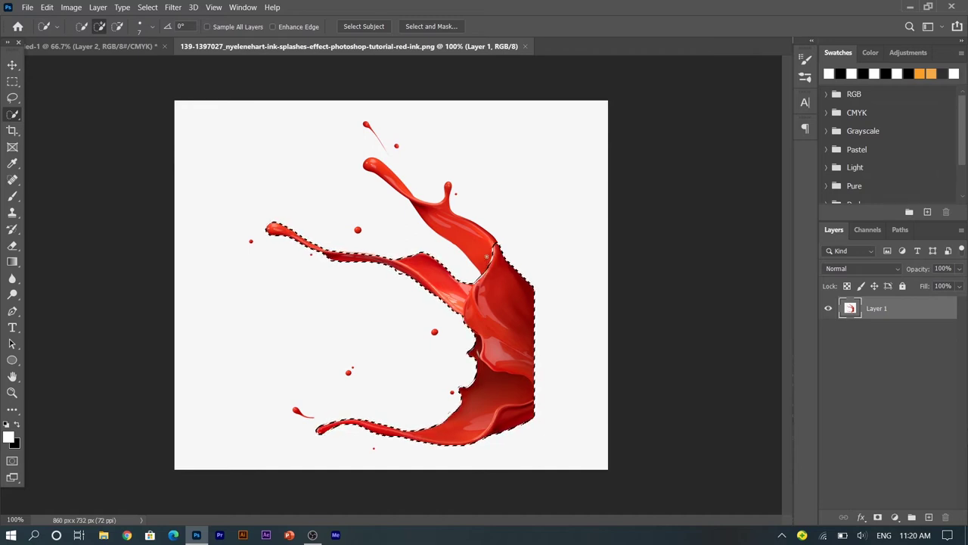
{"action": "left_click_drag", "start_coordinate": [476, 250], "coordinate": [376, 168]}
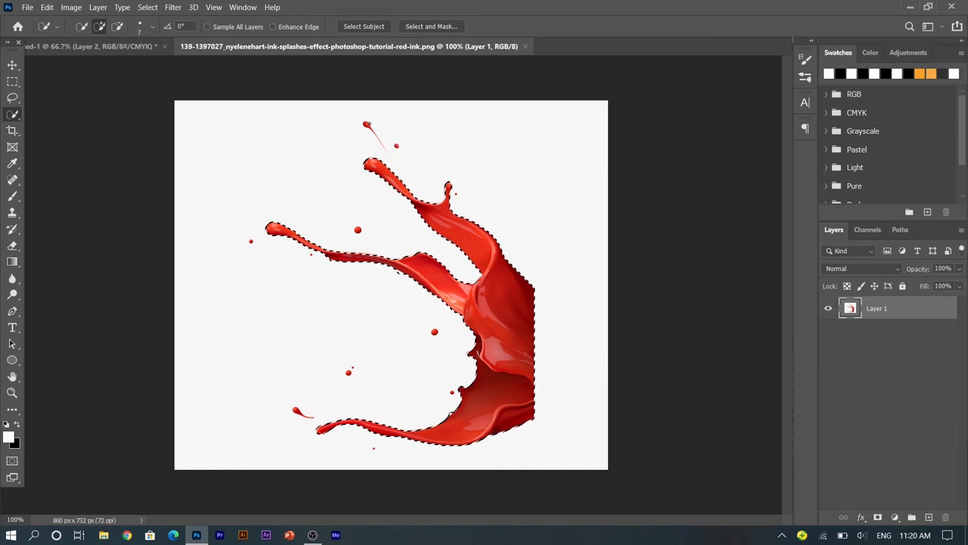
Add the six small red drops to the selection and drag the splash toward the chili document
{"action": "left_click", "coordinate": [367, 126]}
{"action": "left_click", "coordinate": [398, 147]}
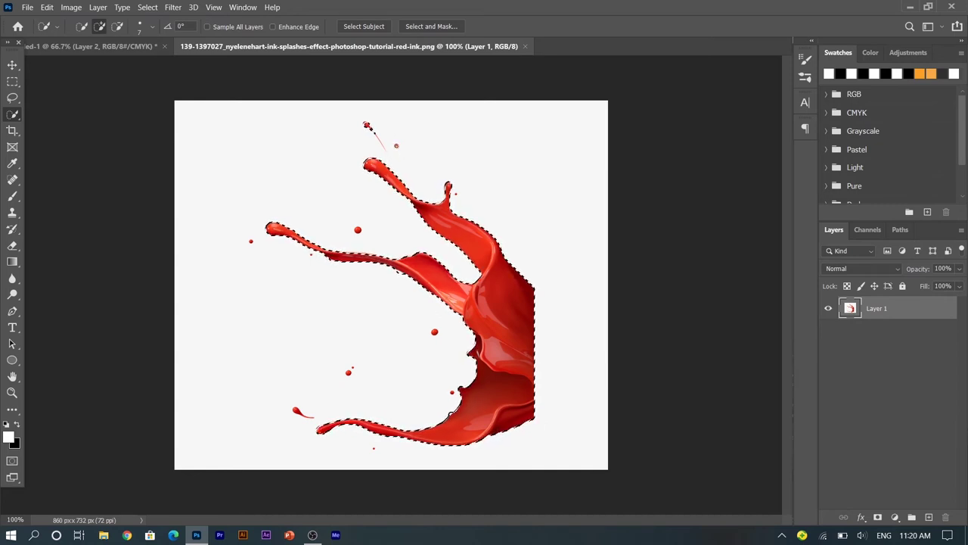
{"action": "left_click", "coordinate": [358, 230]}
{"action": "left_click", "coordinate": [251, 241]}
{"action": "left_click", "coordinate": [295, 410]}
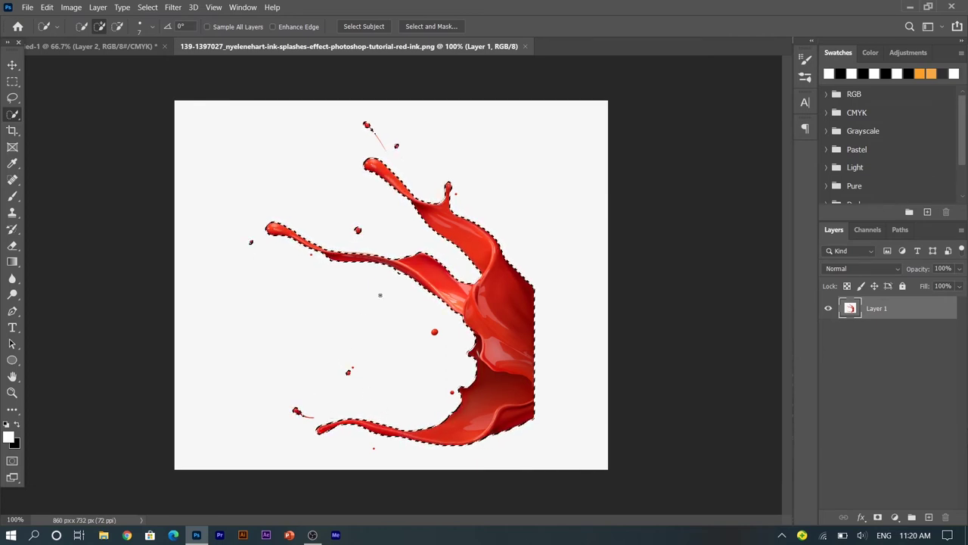
{"action": "left_click", "coordinate": [435, 332]}
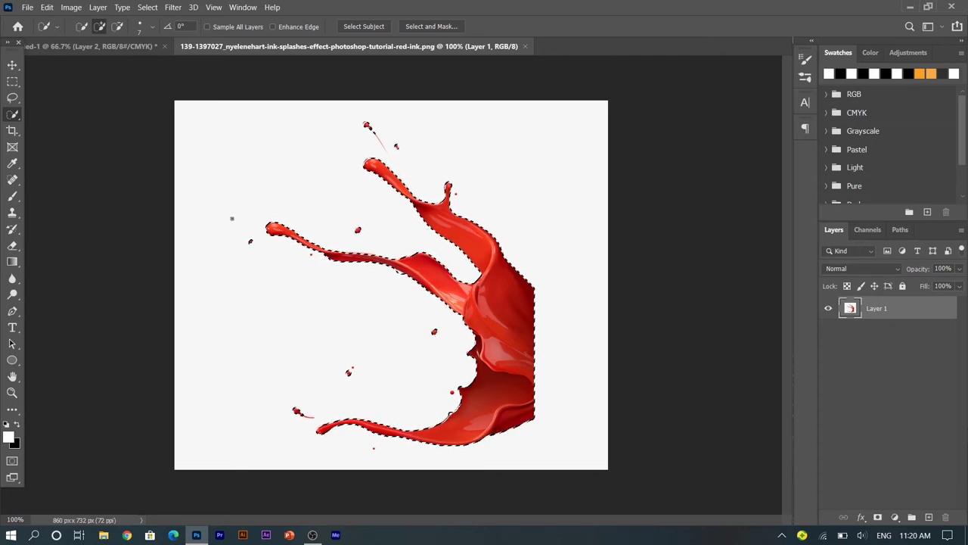
{"action": "key", "text": "v"}
{"action": "left_click_drag", "start_coordinate": [489, 342], "coordinate": [140, 47]}
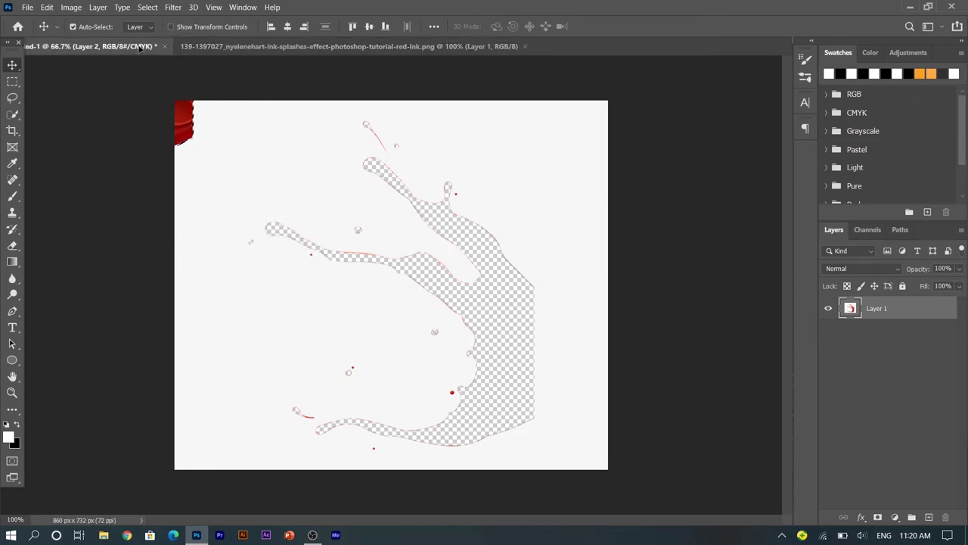
Drop the splash beside the chilli's tail as Layer 3, close the PNG, and scale it to about 95%
{"action": "left_click_drag", "start_coordinate": [140, 47], "coordinate": [299, 301]}
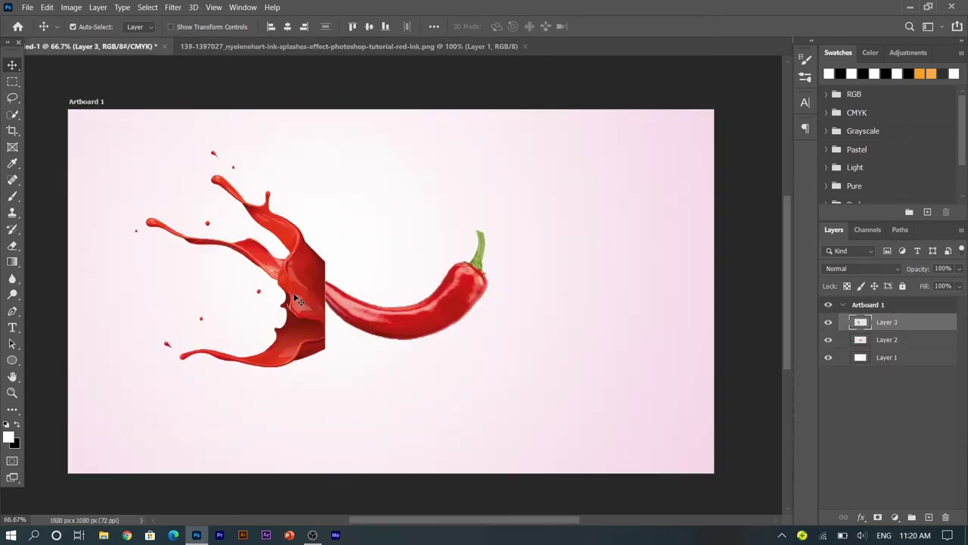
{"action": "left_click", "coordinate": [525, 46]}
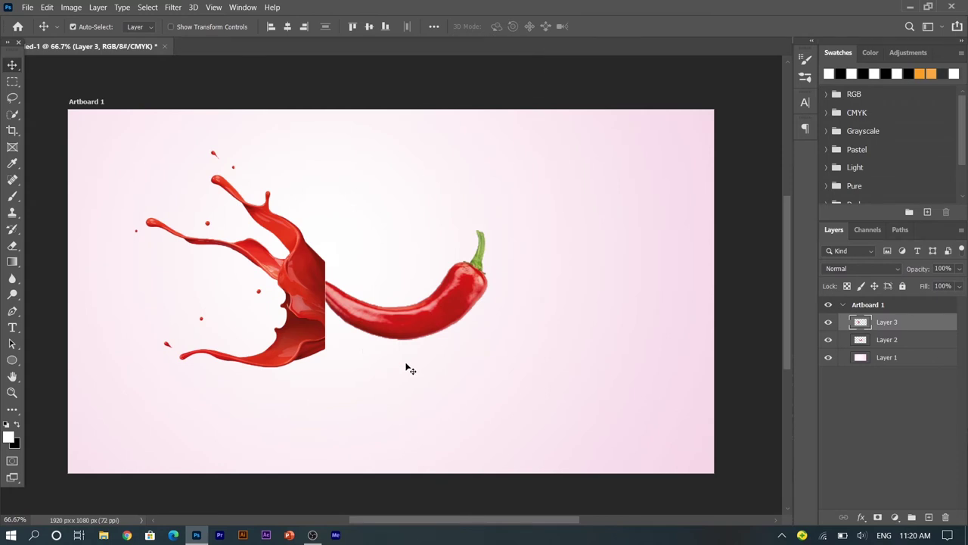
{"action": "key", "text": "ctrl+t"}
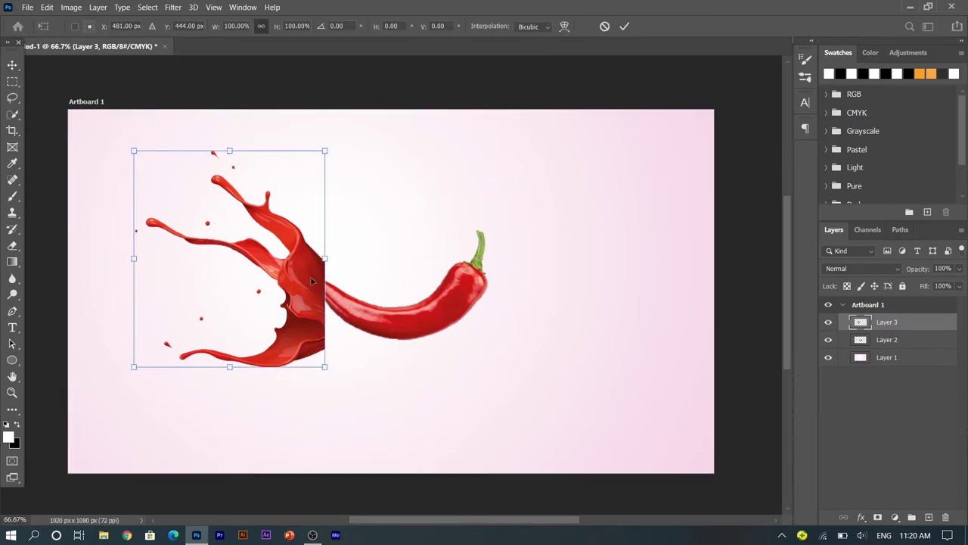
{"action": "left_click_drag", "start_coordinate": [324, 367], "coordinate": [313, 321]}
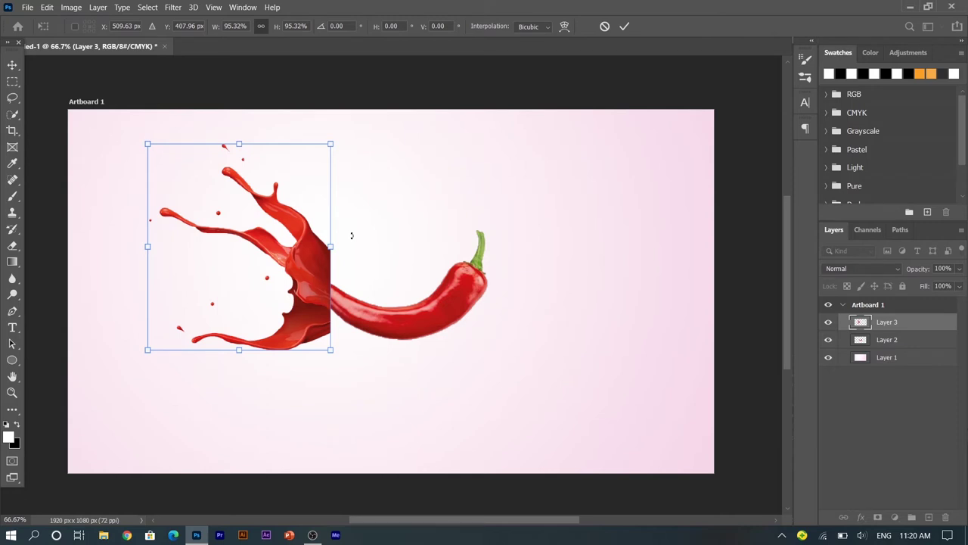
{"action": "right_click", "coordinate": [320, 243]}
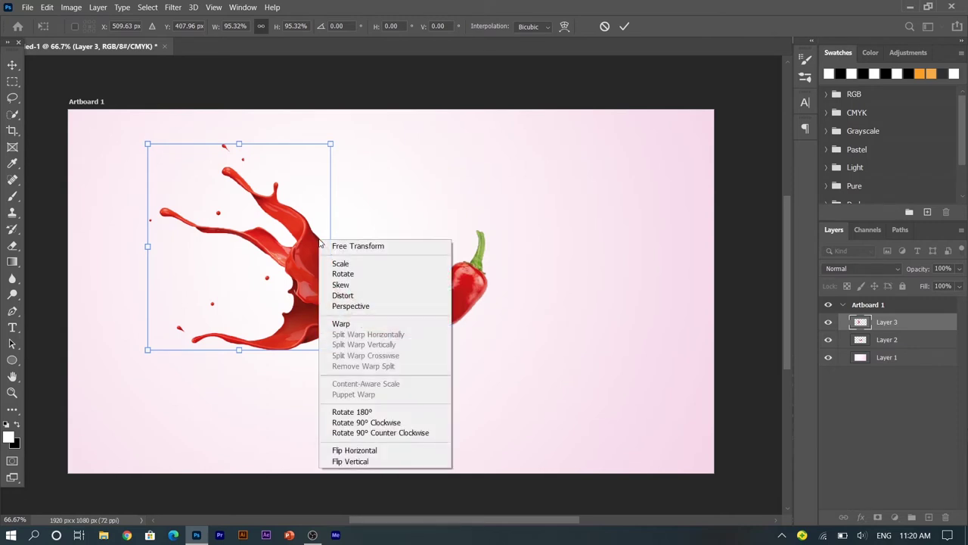
Warp the splash's lower-right corner and right edge onto the chilli's tail, then move Layer 2 above Layer 3
{"action": "left_click", "coordinate": [345, 326]}
{"action": "left_click_drag", "start_coordinate": [331, 350], "coordinate": [340, 329]}
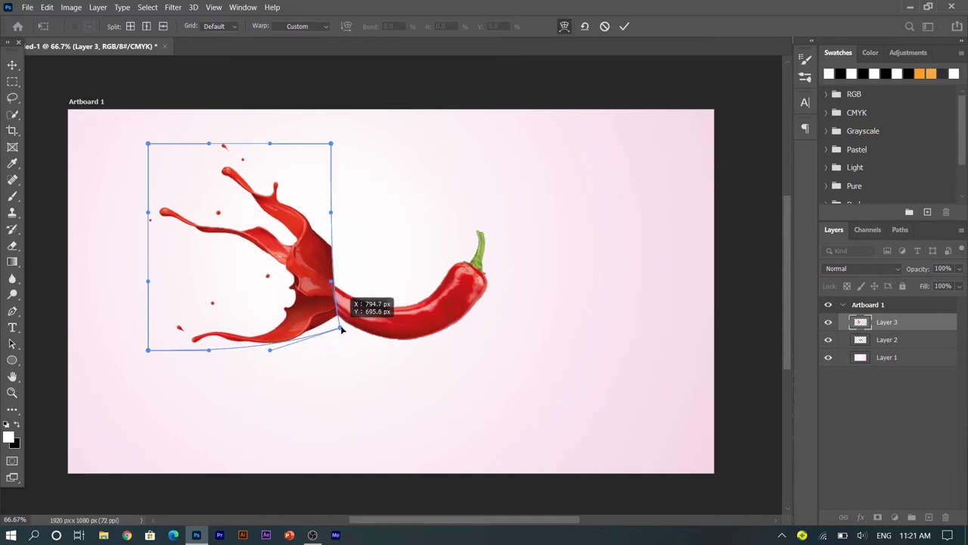
{"action": "left_click_drag", "start_coordinate": [340, 329], "coordinate": [340, 327]}
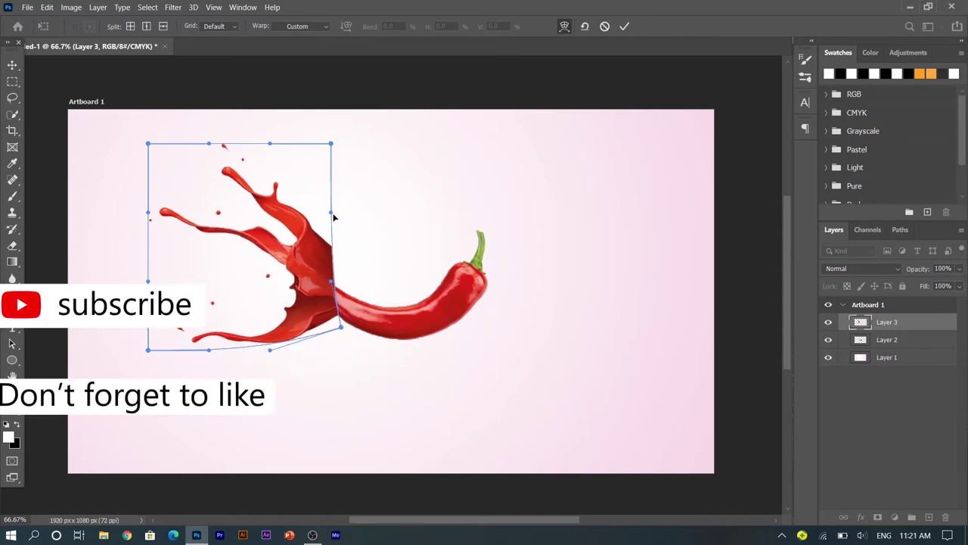
{"action": "mouse_move", "coordinate": [339, 235]}
{"action": "left_mouse_down"}
{"action": "mouse_move", "coordinate": [336, 218]}
{"action": "mouse_move", "coordinate": [345, 313]}
{"action": "left_mouse_up"}
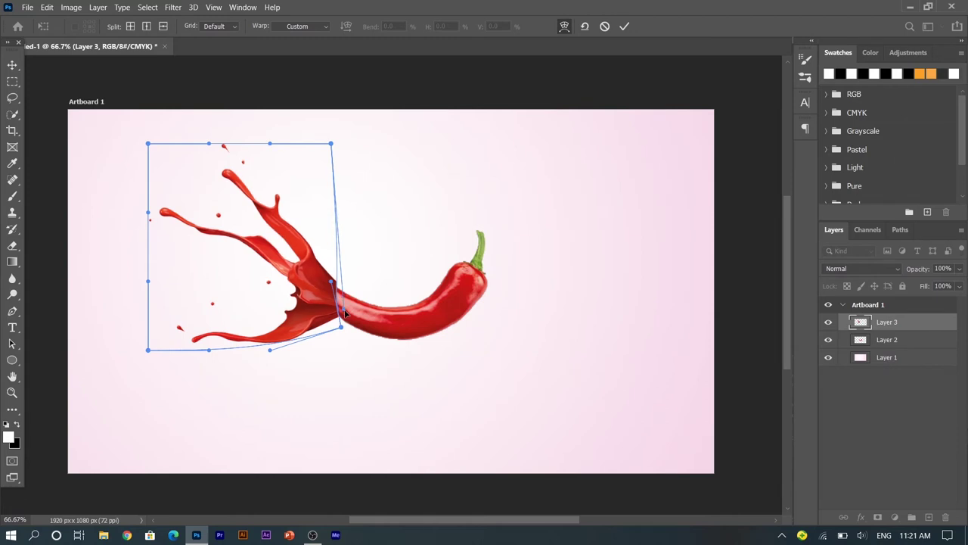
{"action": "left_click_drag", "start_coordinate": [345, 314], "coordinate": [348, 328]}
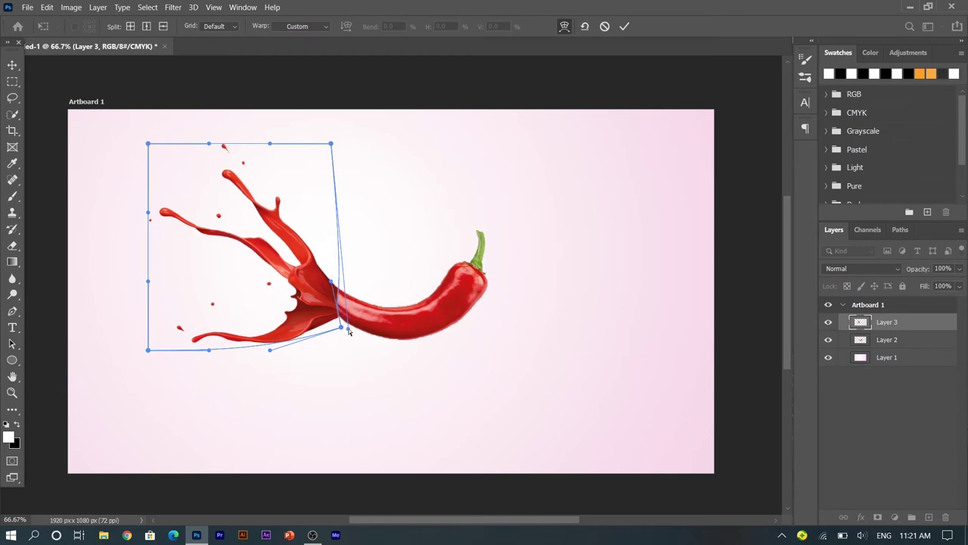
{"action": "key", "text": "ctrl+z"}
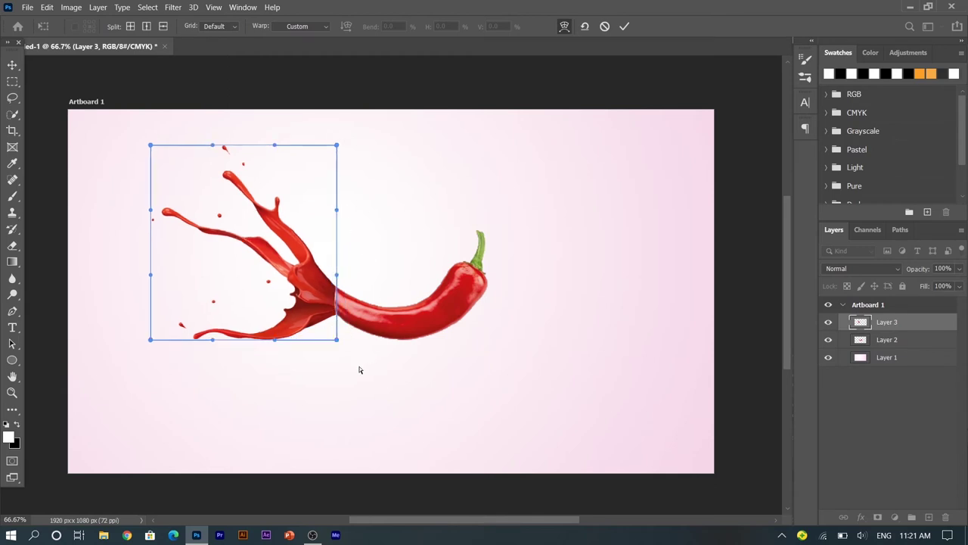
{"action": "left_click_drag", "start_coordinate": [337, 339], "coordinate": [339, 335]}
{"action": "key", "text": "Return"}
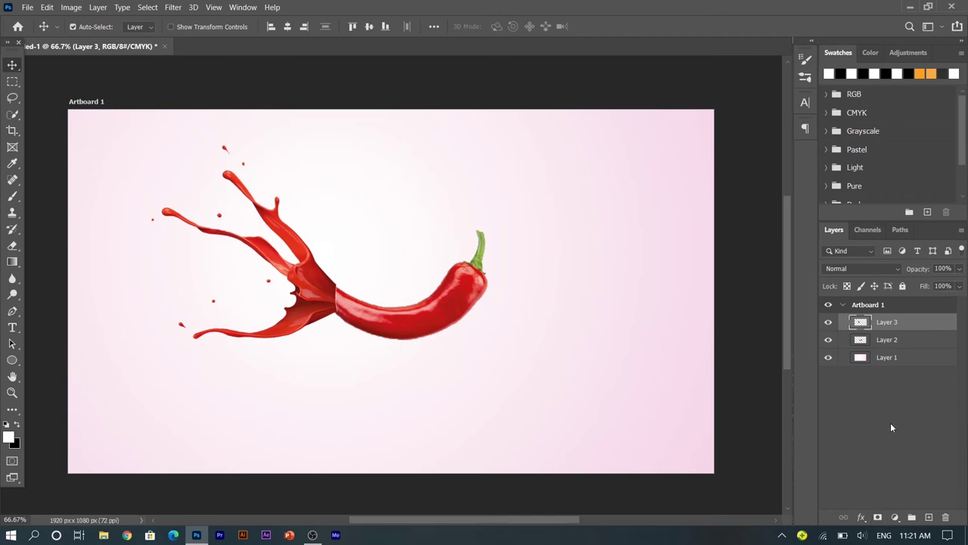
{"action": "left_click_drag", "start_coordinate": [916, 333], "coordinate": [915, 347]}
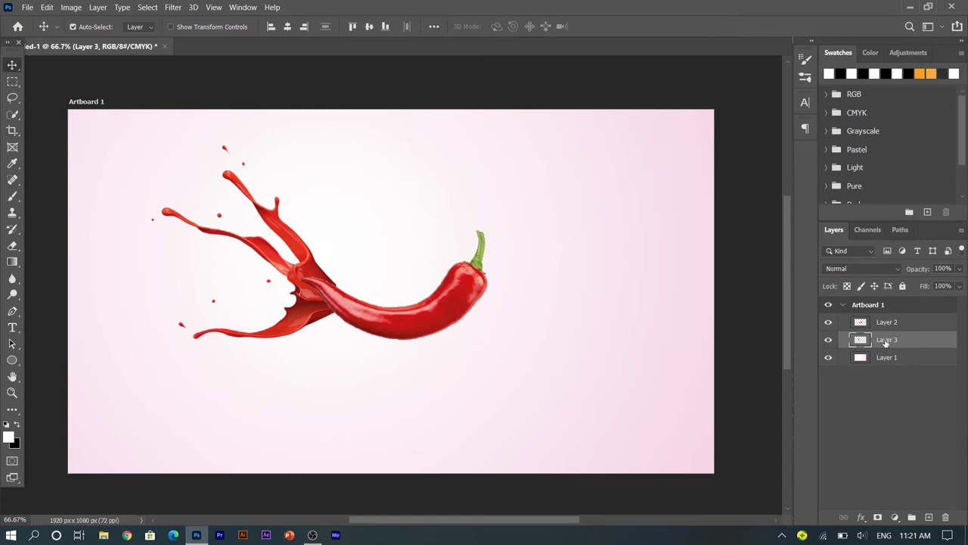
Add a layer mask to Layer 2 and choose a soft round brush in black
{"action": "left_click", "coordinate": [886, 324]}
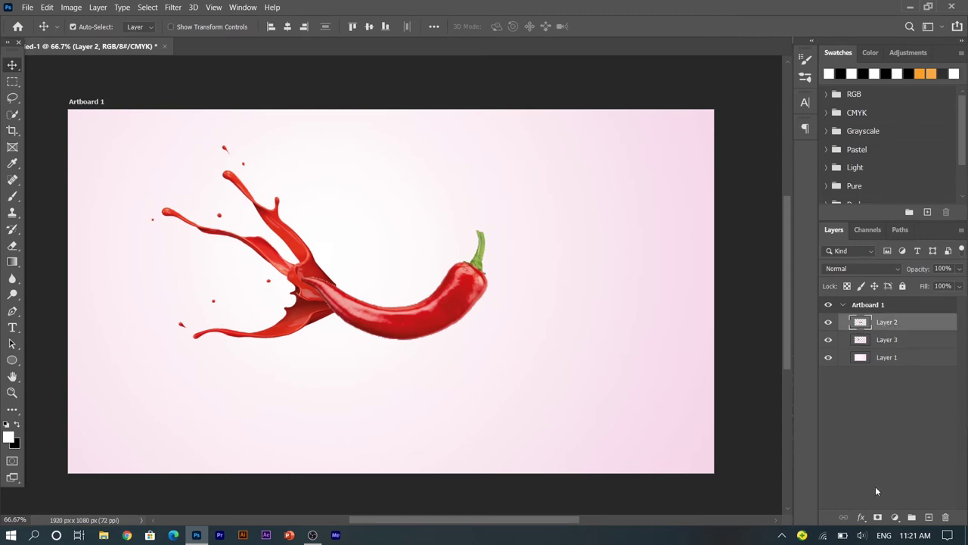
{"action": "left_click", "coordinate": [878, 516]}
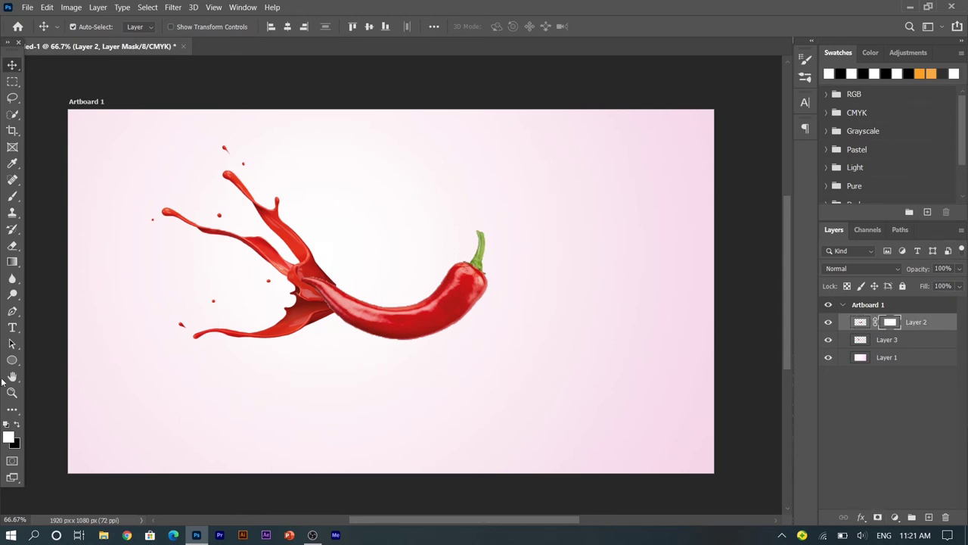
{"action": "left_click", "coordinate": [12, 196]}
{"action": "left_click", "coordinate": [14, 427]}
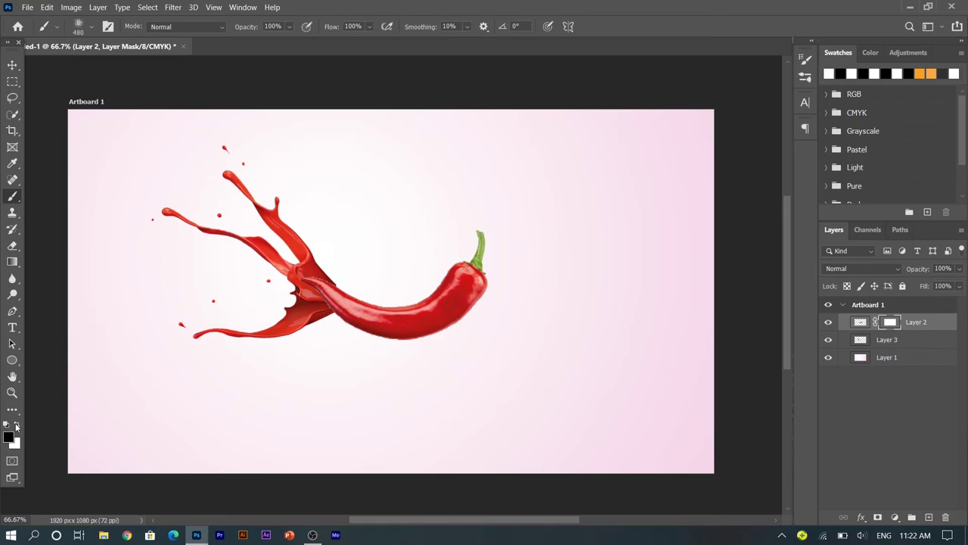
{"action": "left_click", "coordinate": [88, 28]}
{"action": "left_click", "coordinate": [47, 126]}
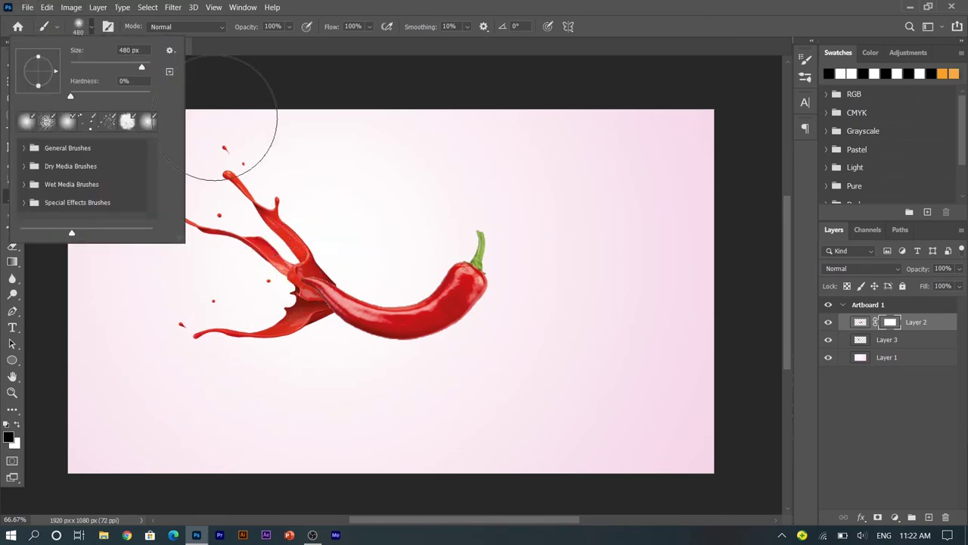
{"action": "left_click", "coordinate": [242, 151]}
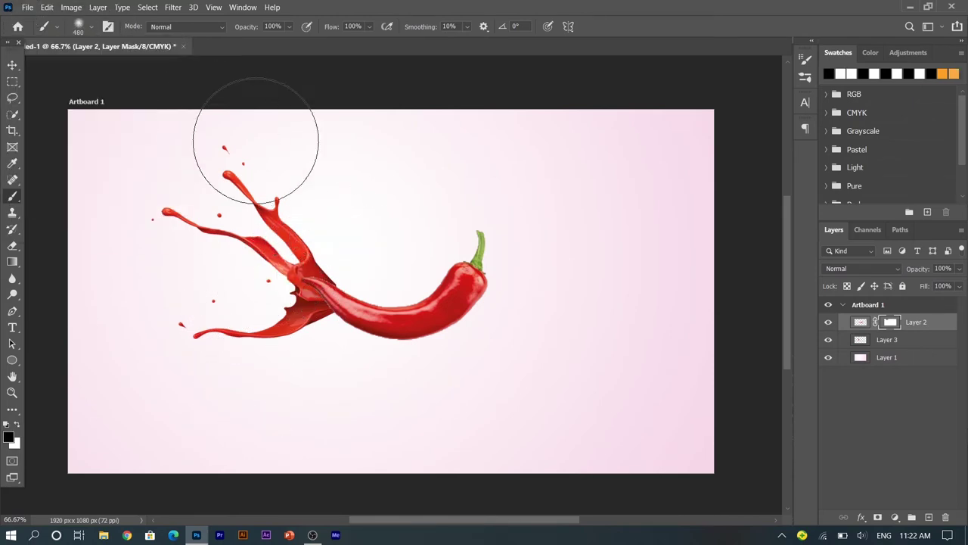
With a 95 px brush, paint out the chilli's cut end where it meets the splash
{"action": "right_click", "coordinate": [341, 258]}
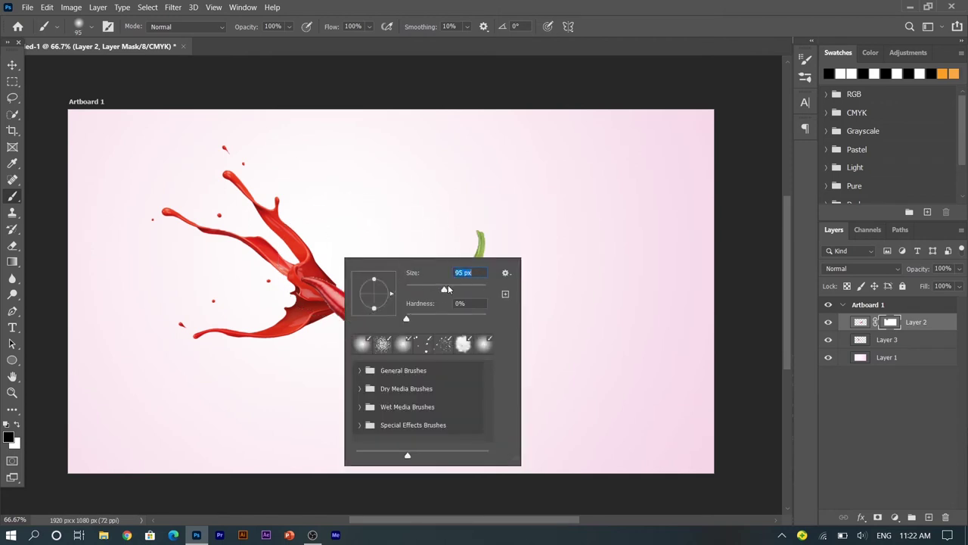
{"action": "key", "text": "Return"}
{"action": "left_click_drag", "start_coordinate": [318, 284], "coordinate": [310, 290]}
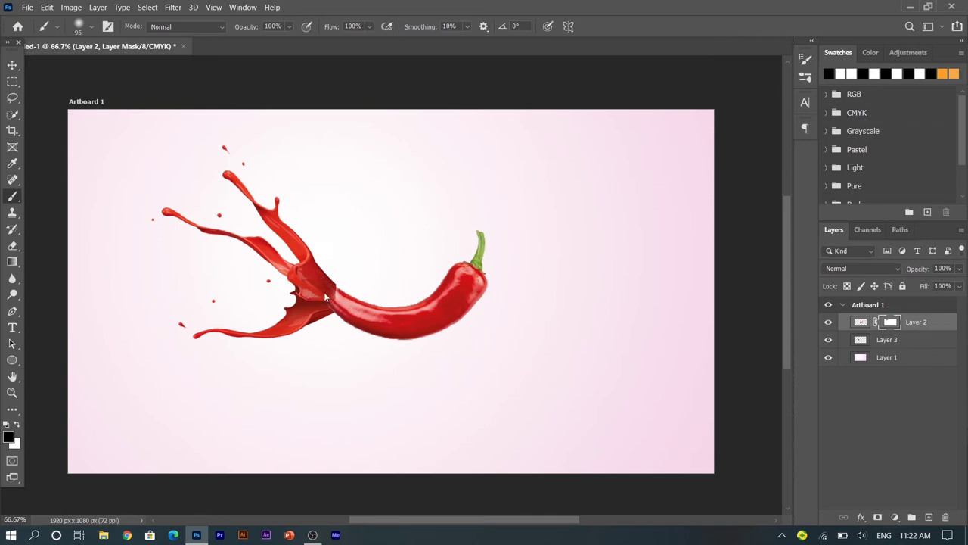
{"action": "key", "text": "x"}
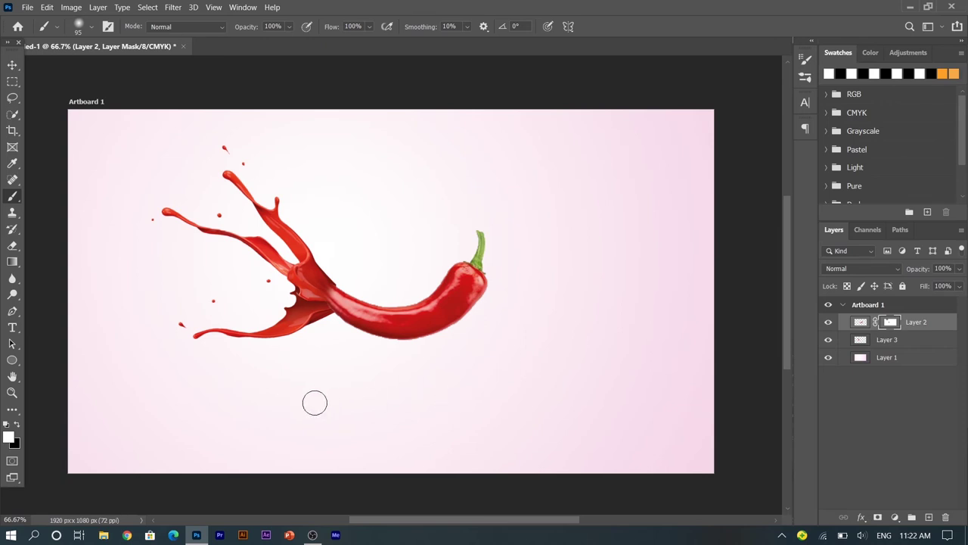
{"action": "left_click", "coordinate": [881, 340]}
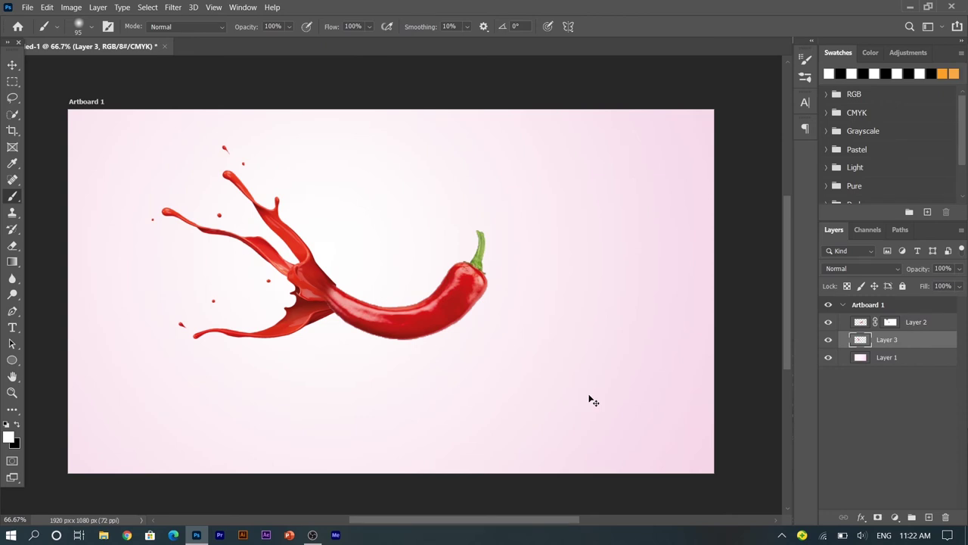
Warp Layer 3 again, pulling the lower-left corner down-left and arching the top upward
{"action": "key", "text": "ctrl+t"}
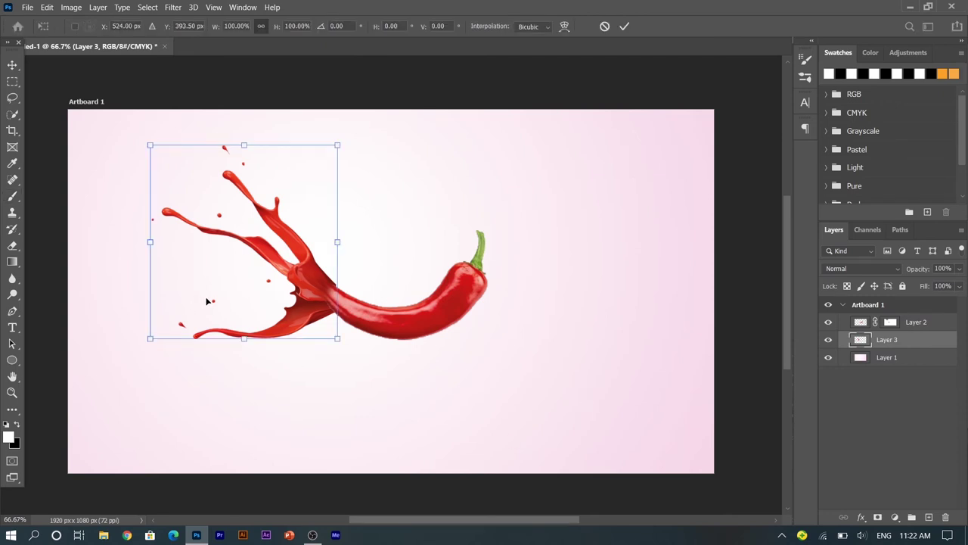
{"action": "right_click", "coordinate": [207, 302]}
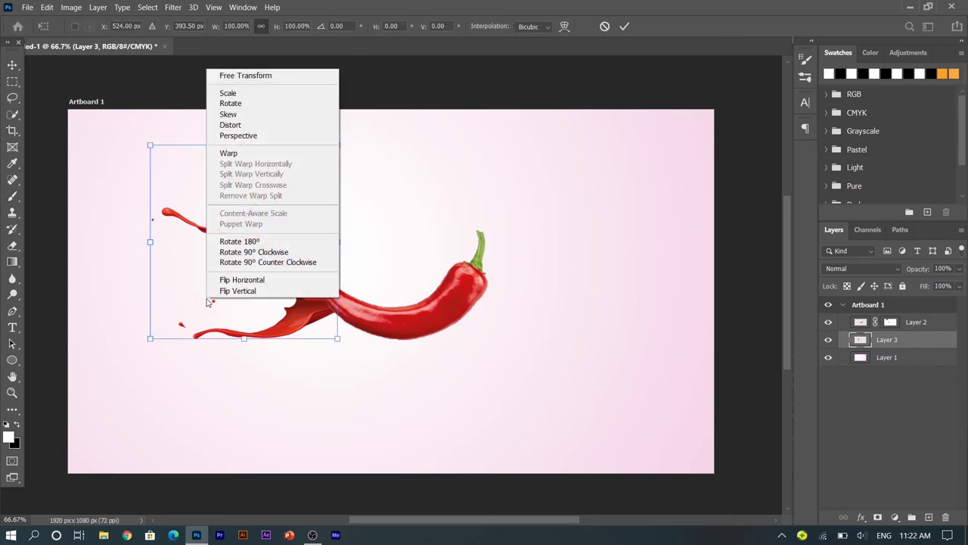
{"action": "left_click", "coordinate": [235, 159]}
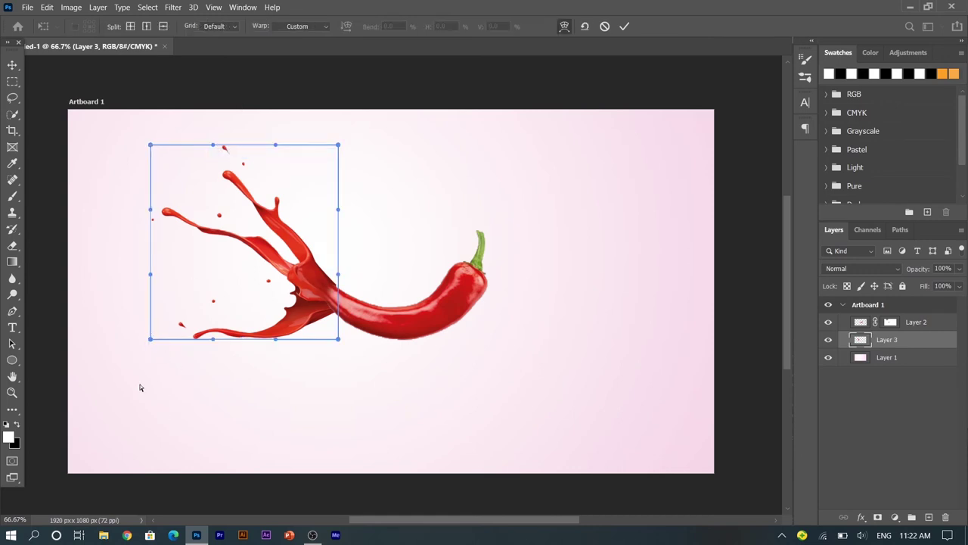
{"action": "left_click_drag", "start_coordinate": [150, 338], "coordinate": [135, 427]}
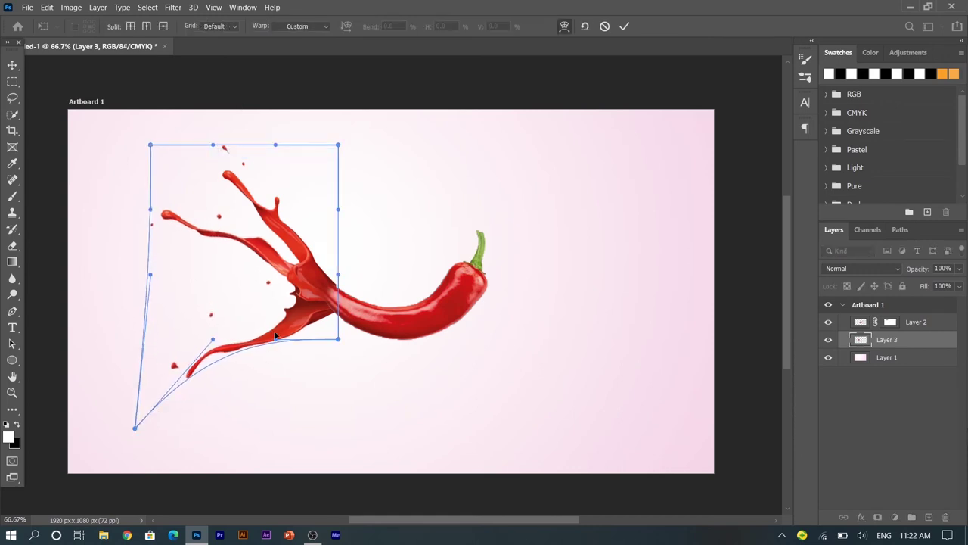
{"action": "left_click_drag", "start_coordinate": [274, 342], "coordinate": [276, 348]}
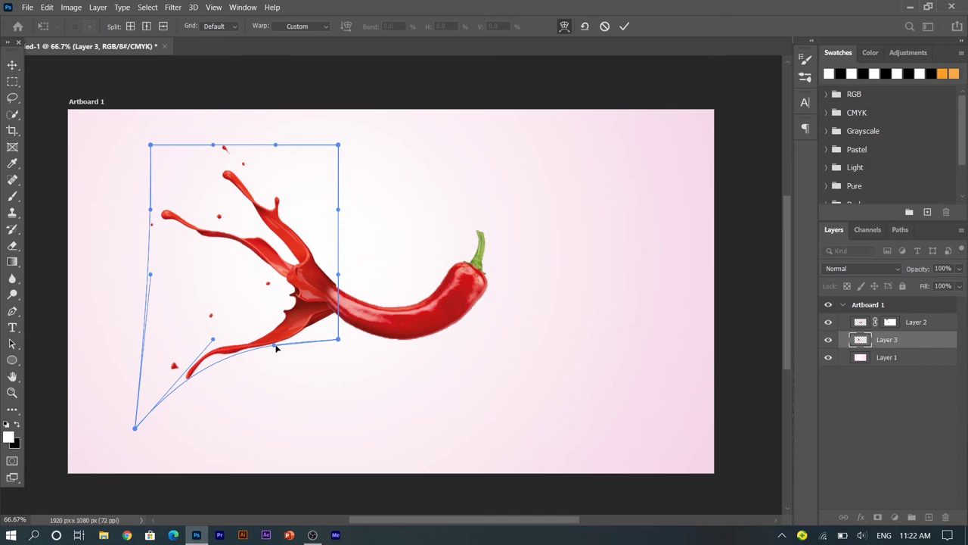
{"action": "left_click_drag", "start_coordinate": [278, 136], "coordinate": [297, 77]}
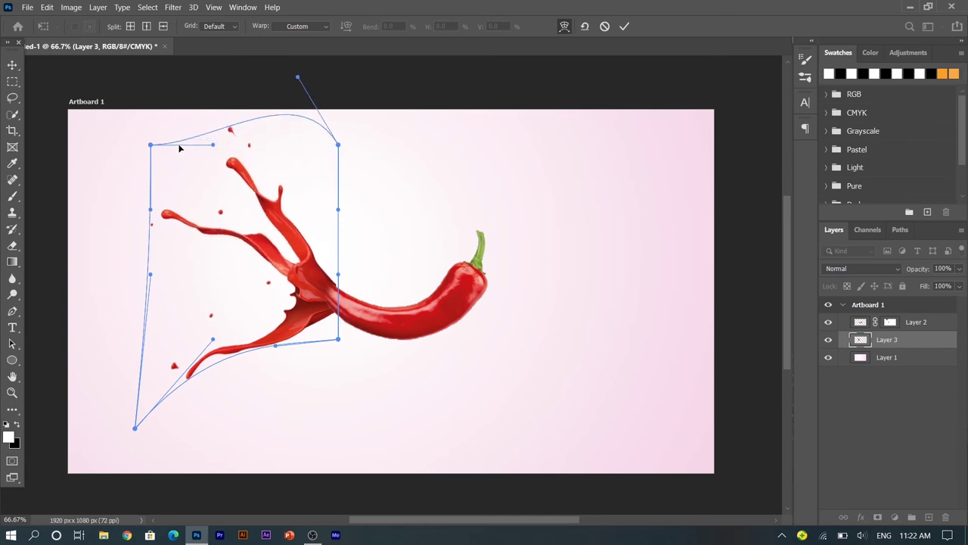
{"action": "left_click_drag", "start_coordinate": [151, 145], "coordinate": [143, 136]}
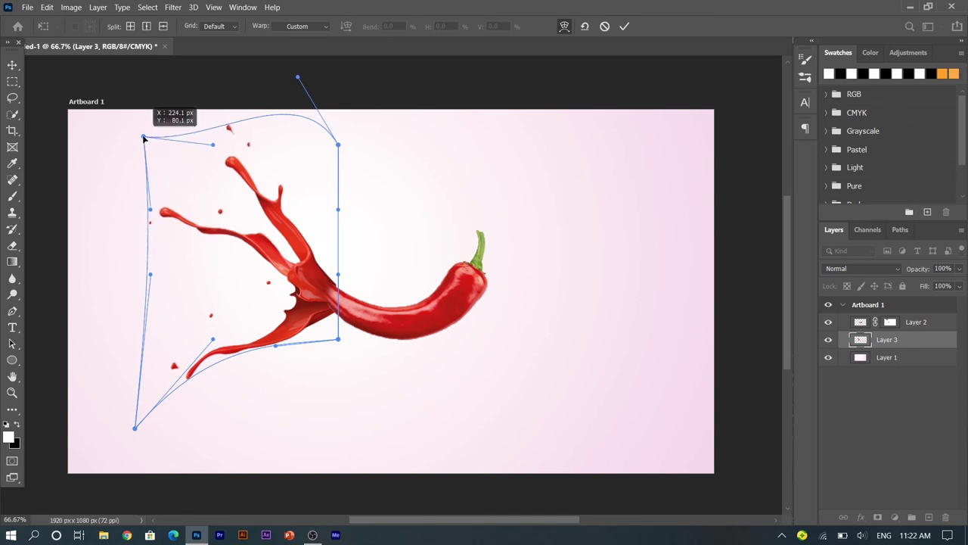
{"action": "key", "text": "Return"}
{"action": "key", "text": "b"}
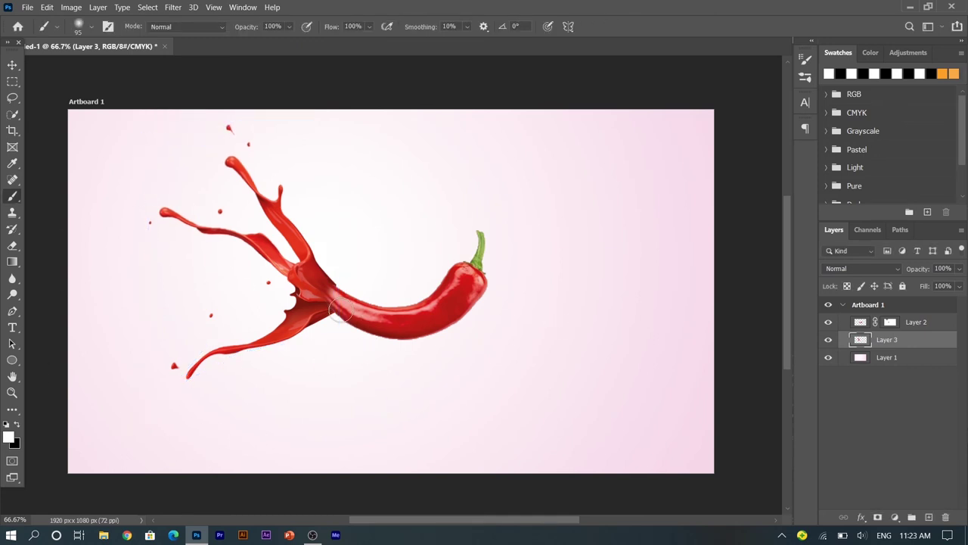
{"action": "key", "text": "alt+bracketright"}
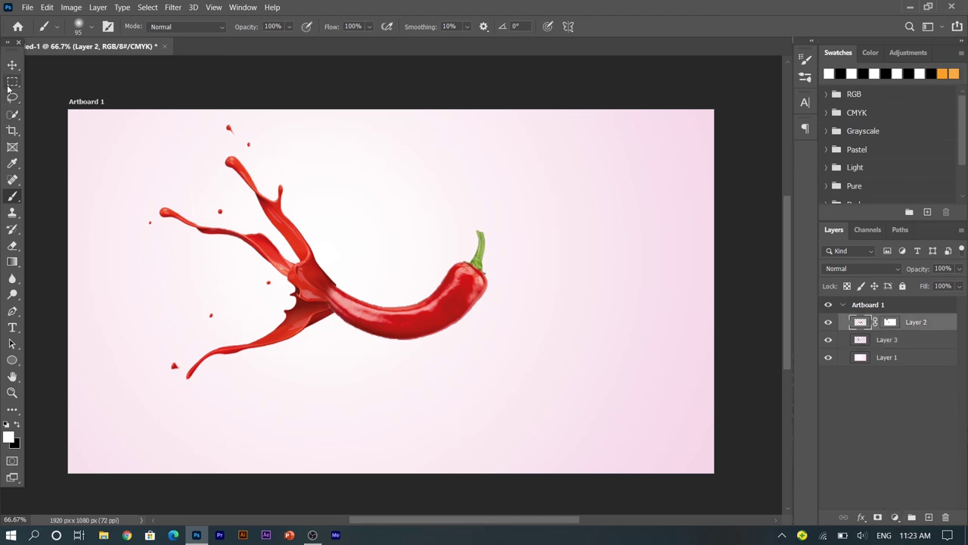
Draw a flat elliptical selection beneath the chilli
{"action": "right_click", "coordinate": [10, 85]}
{"action": "left_click", "coordinate": [46, 94]}
{"action": "left_click_drag", "start_coordinate": [197, 388], "coordinate": [445, 409]}
{"action": "left_click", "coordinate": [443, 410]}
Paint the ellipse solid black on a new Layer 4 and deselect
{"action": "key", "text": "b"}
{"action": "left_click", "coordinate": [929, 517]}
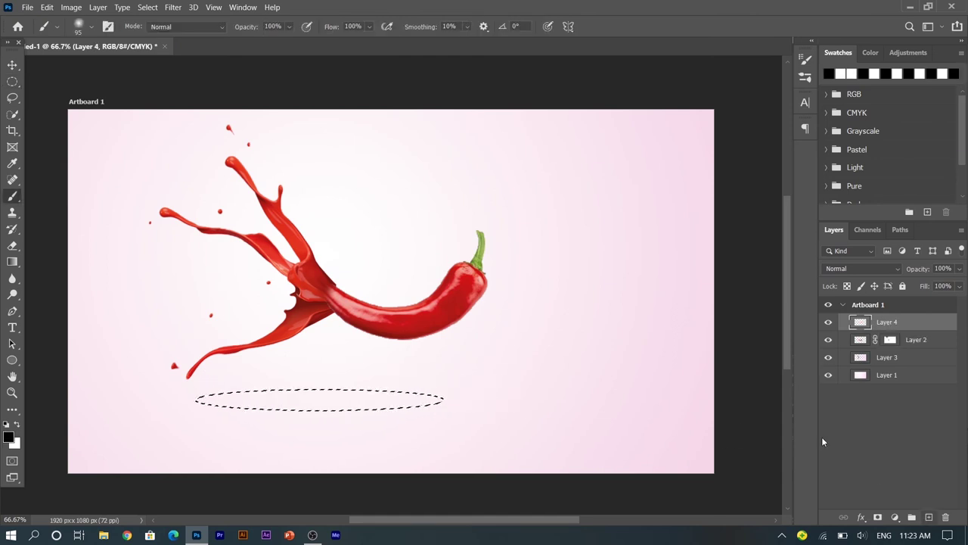
{"action": "mouse_move", "coordinate": [291, 402]}
{"action": "left_mouse_down"}
{"action": "mouse_move", "coordinate": [262, 387]}
{"action": "mouse_move", "coordinate": [339, 426]}
{"action": "left_mouse_up"}
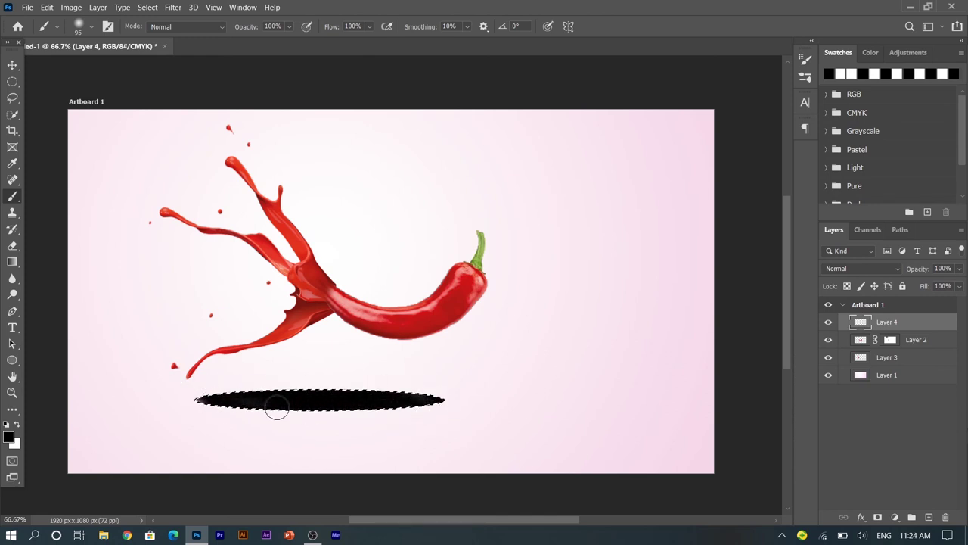
{"action": "left_click", "coordinate": [12, 66]}
{"action": "key", "text": "ctrl+d"}
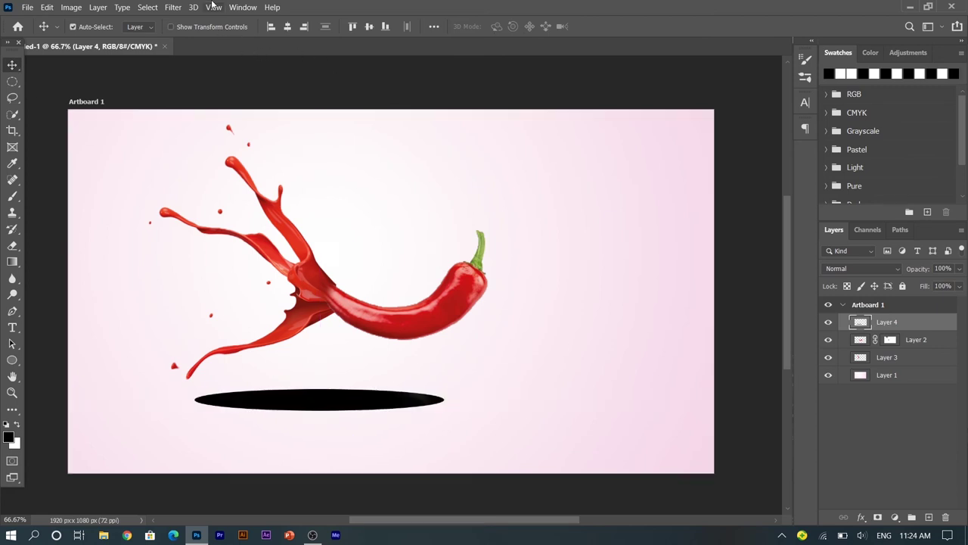
Apply a Gaussian Blur of about 42.9 px to the black ellipse on Layer 4
{"action": "left_click", "coordinate": [173, 8]}
{"action": "mouse_move", "coordinate": [180, 142]}
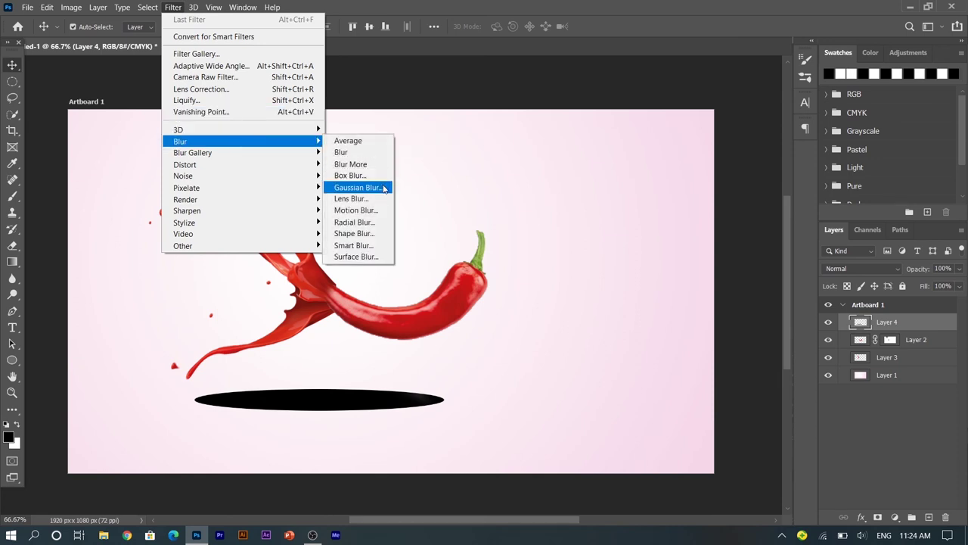
{"action": "left_click", "coordinate": [384, 187]}
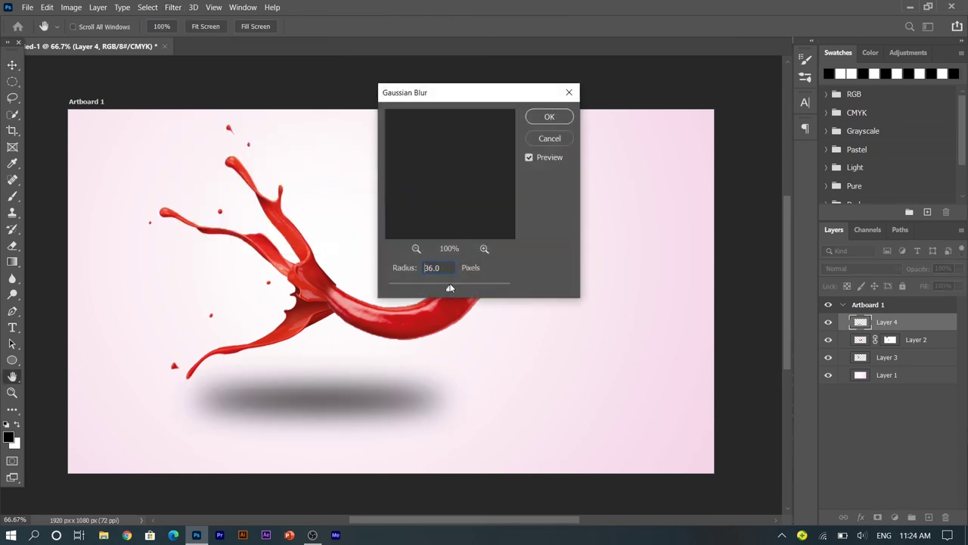
{"action": "mouse_move", "coordinate": [455, 286]}
{"action": "left_mouse_down"}
{"action": "mouse_move", "coordinate": [438, 289]}
{"action": "mouse_move", "coordinate": [468, 288]}
{"action": "left_mouse_up"}
{"action": "left_click", "coordinate": [550, 116]}
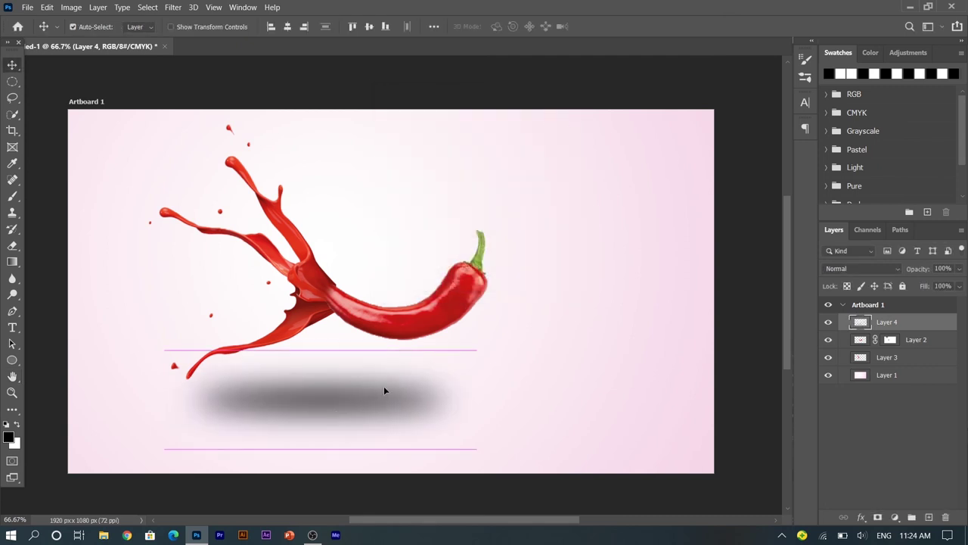
Scale the shadow to about 81% width and 75% height and centre it under the chili
{"action": "key", "text": "ctrl+t"}
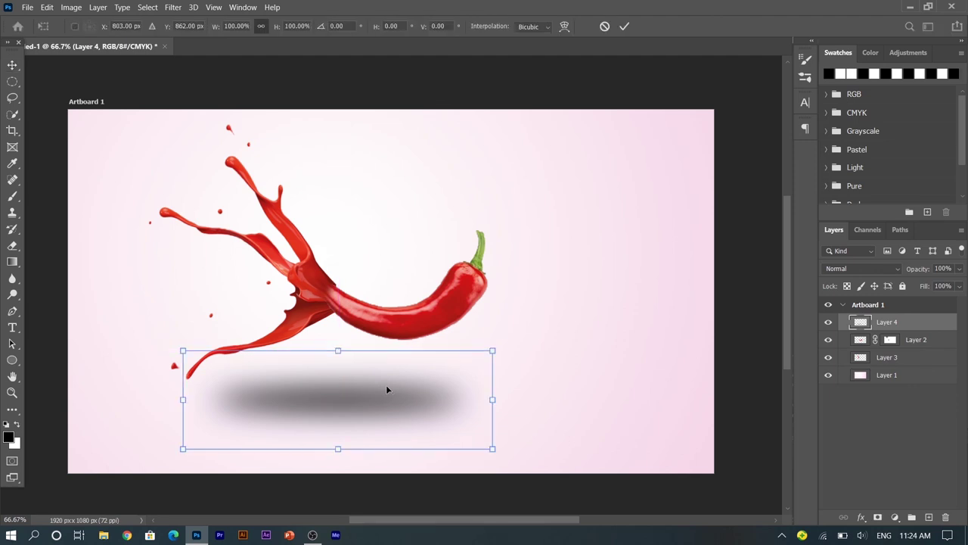
{"action": "left_click_drag", "start_coordinate": [490, 402], "coordinate": [434, 412]}
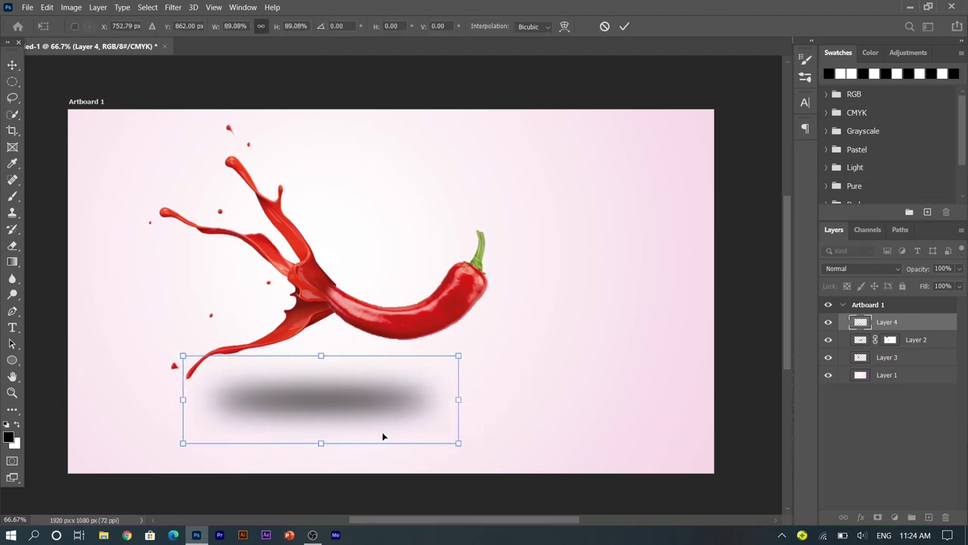
{"action": "left_click_drag", "start_coordinate": [321, 444], "coordinate": [320, 429]}
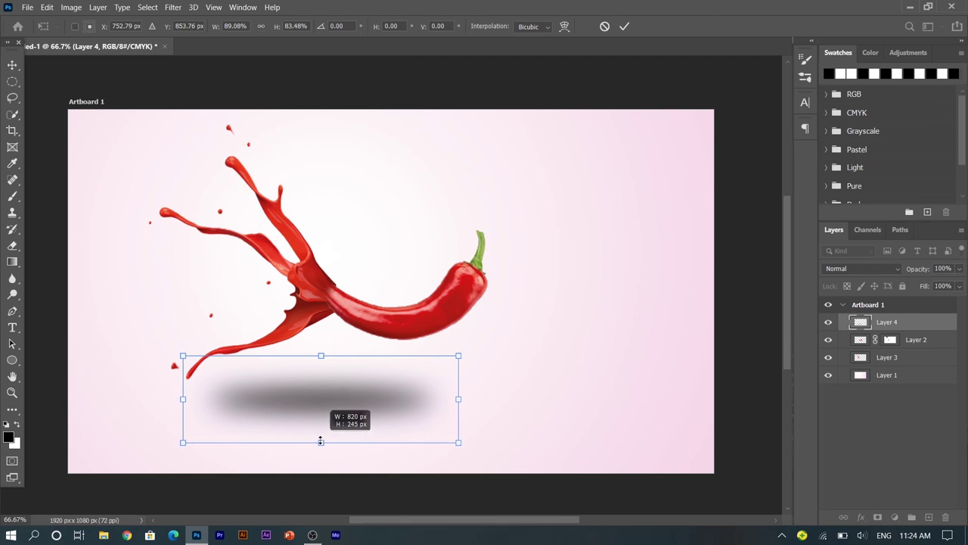
{"action": "left_click_drag", "start_coordinate": [336, 401], "coordinate": [410, 389]}
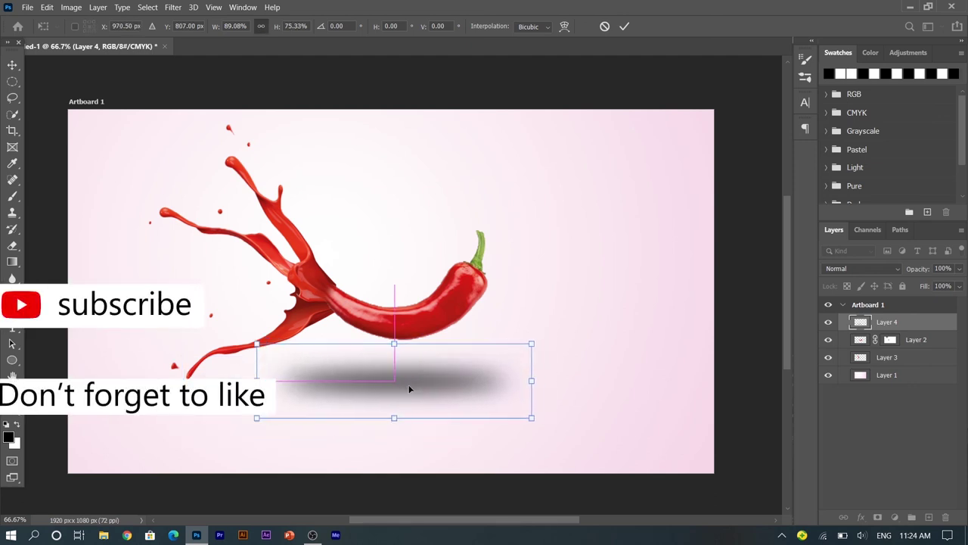
{"action": "left_click_drag", "start_coordinate": [531, 376], "coordinate": [508, 380]}
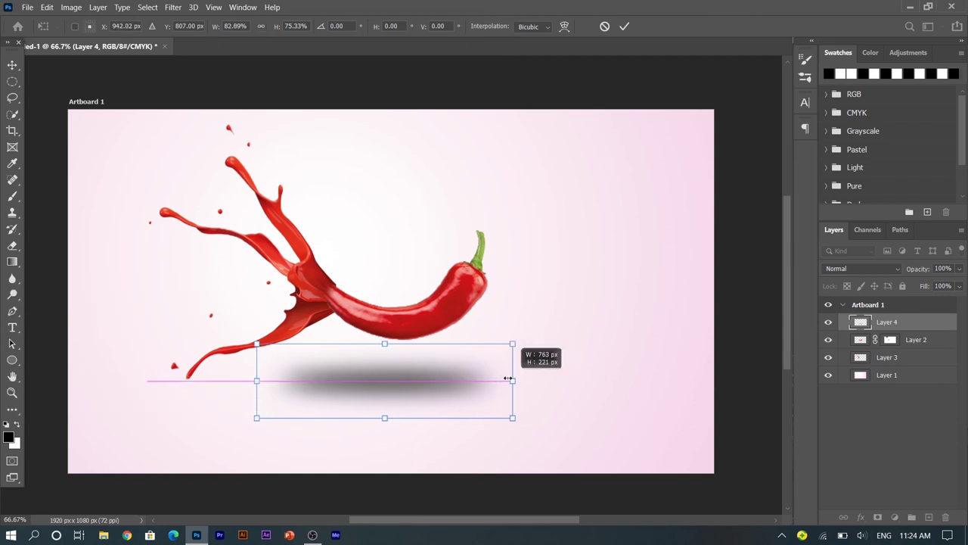
{"action": "left_click_drag", "start_coordinate": [429, 382], "coordinate": [435, 382]}
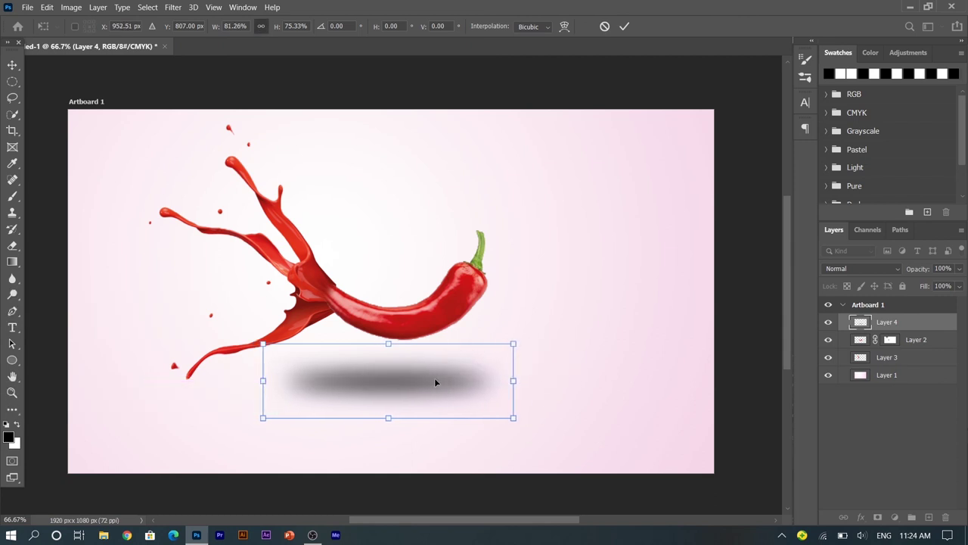
{"action": "key", "text": "Return"}
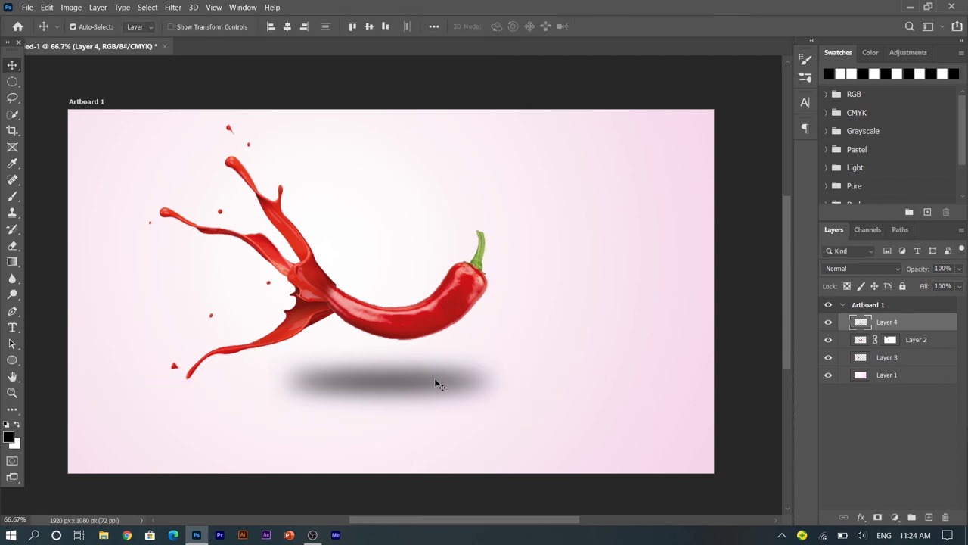